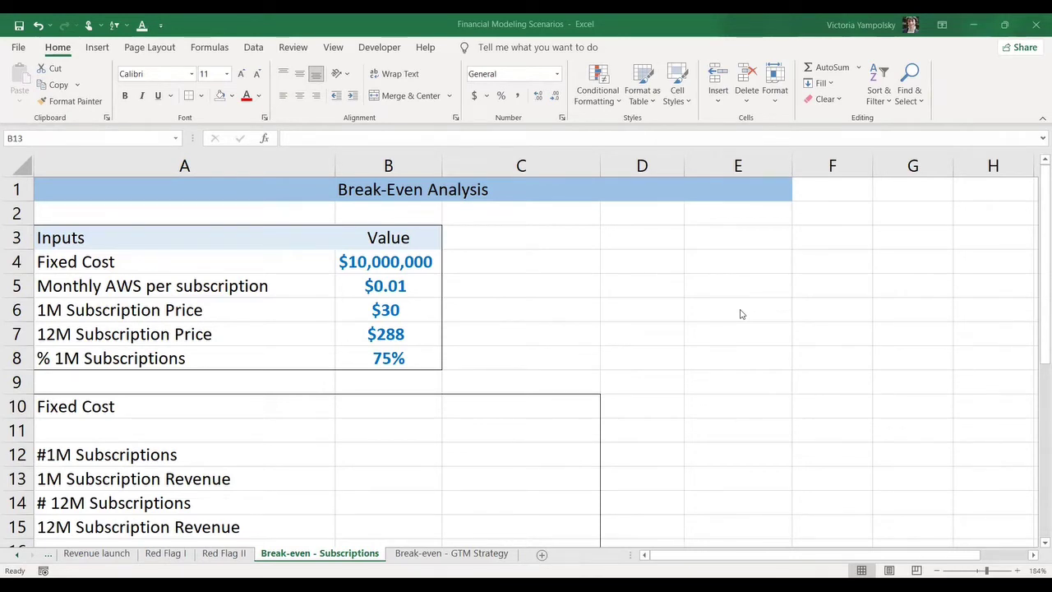
Step: Review the fixed cost, AWS cost, 1M and 12M price, and % 1M Subscriptions inputs
left_click(356, 261)
key("Down")
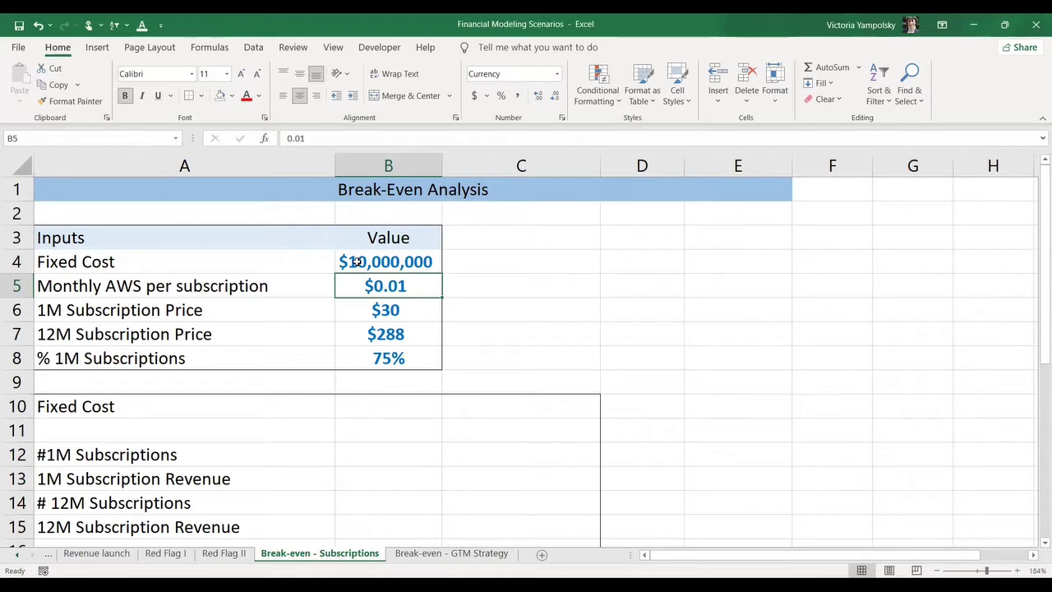
key("Down")
key("Left")
key("Right")
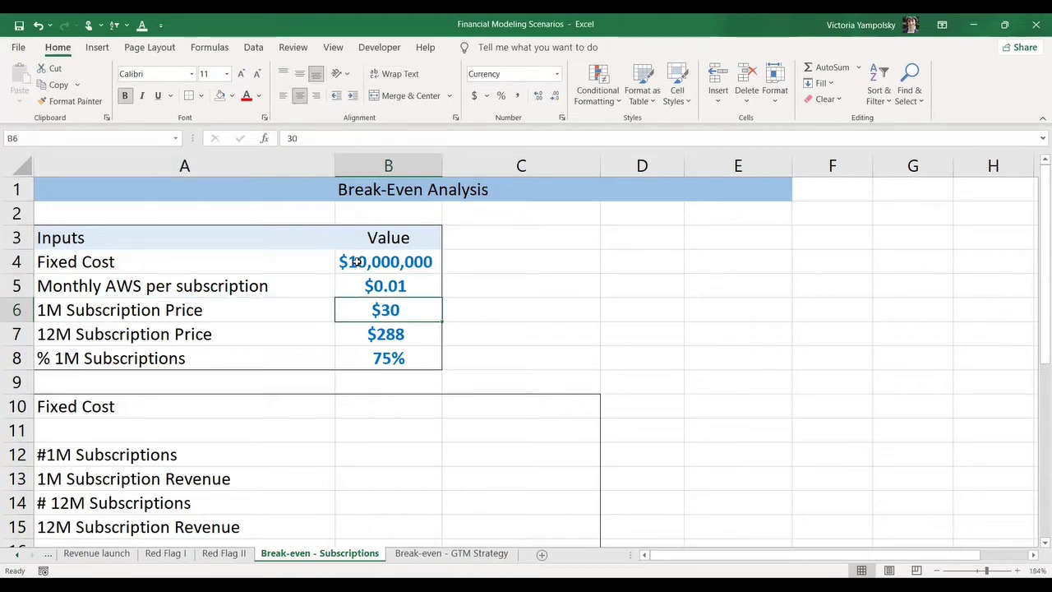
key("Down")
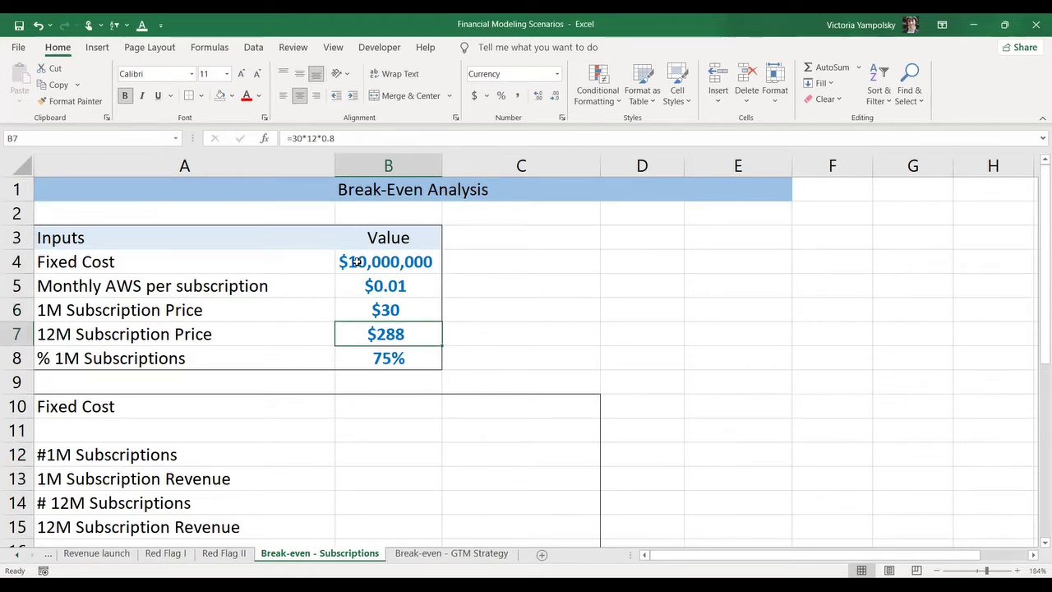
left_click(303, 138)
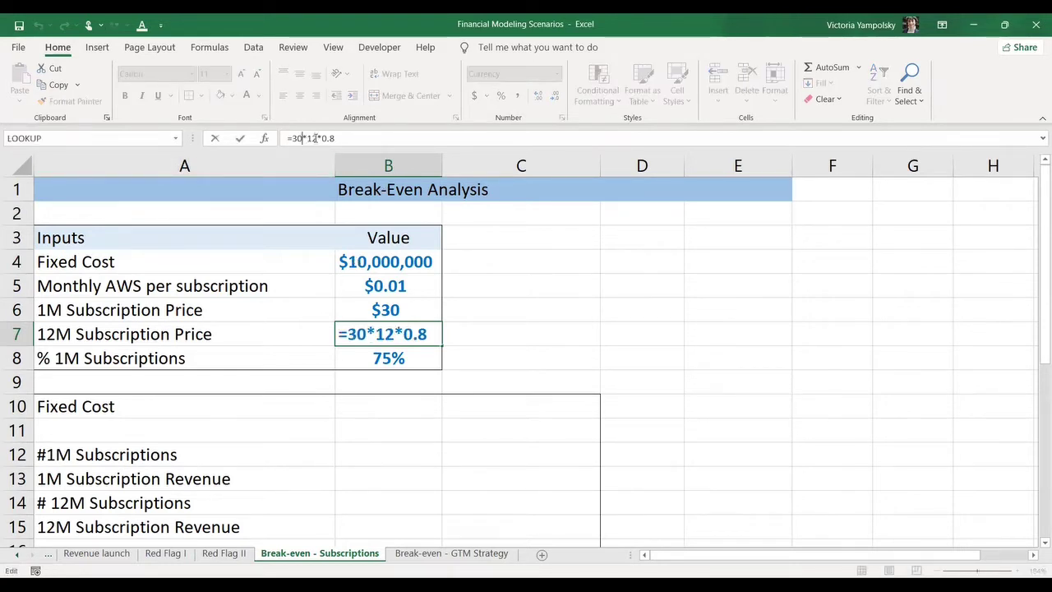
key("Return")
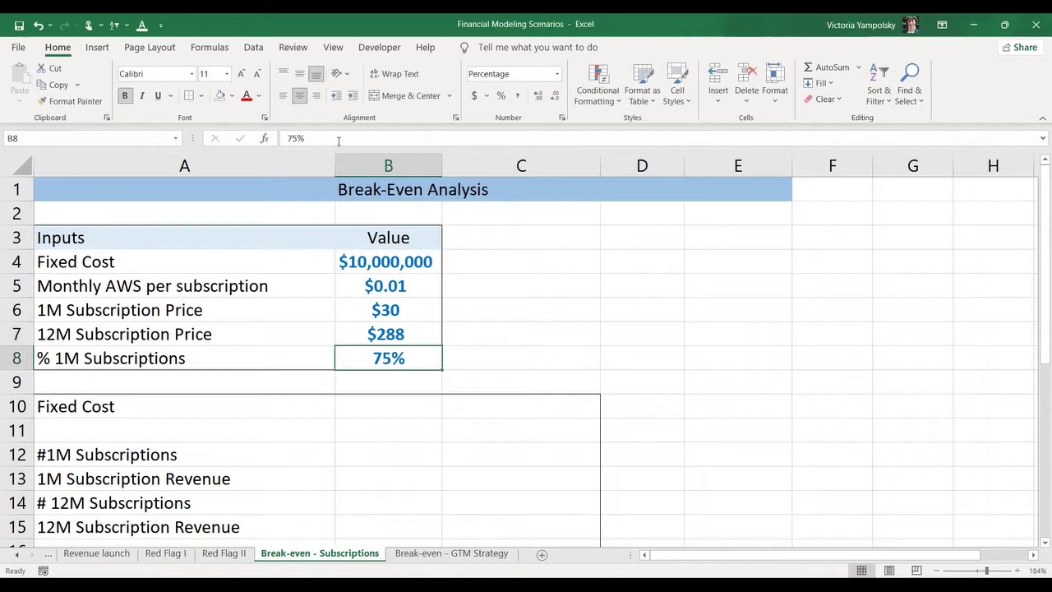
key("Left")
key("Right")
Step: Type 'MAKE AS CLOSE TO ZERO AS POSSIBLE' in D26 beside Gross Profit - Fixed Costs
key("Down")
key("Down")
key("Down")
key("Down")
key("Down")
key("Down")
key("Down")
key("Down")
key("Down")
key("Down")
key("Down")
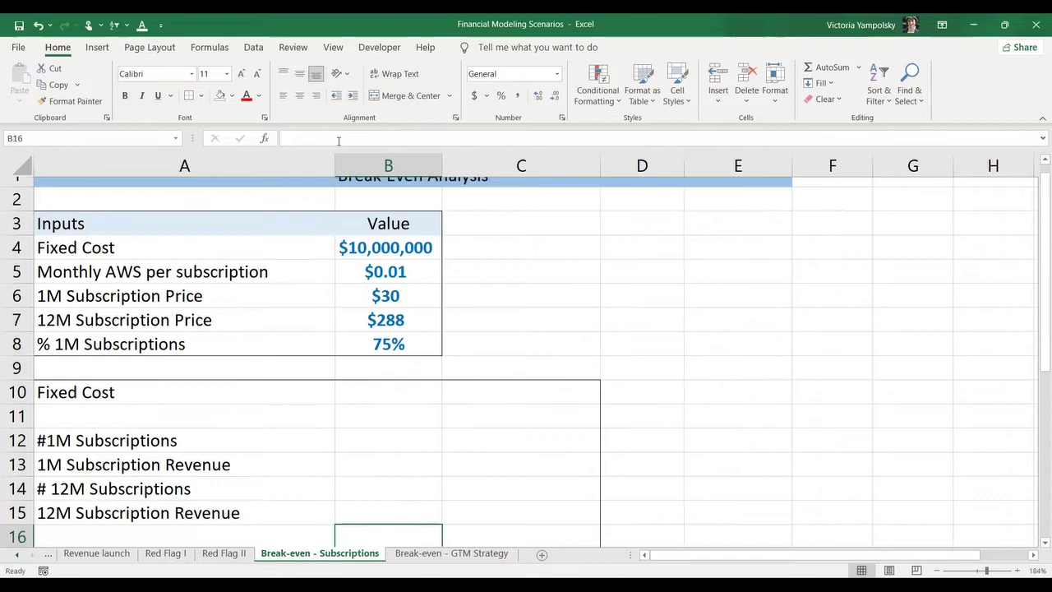
key("Down")
key("Down")
key("Down")
key("Down")
key("Down")
key("Down")
key("Down")
key("Down")
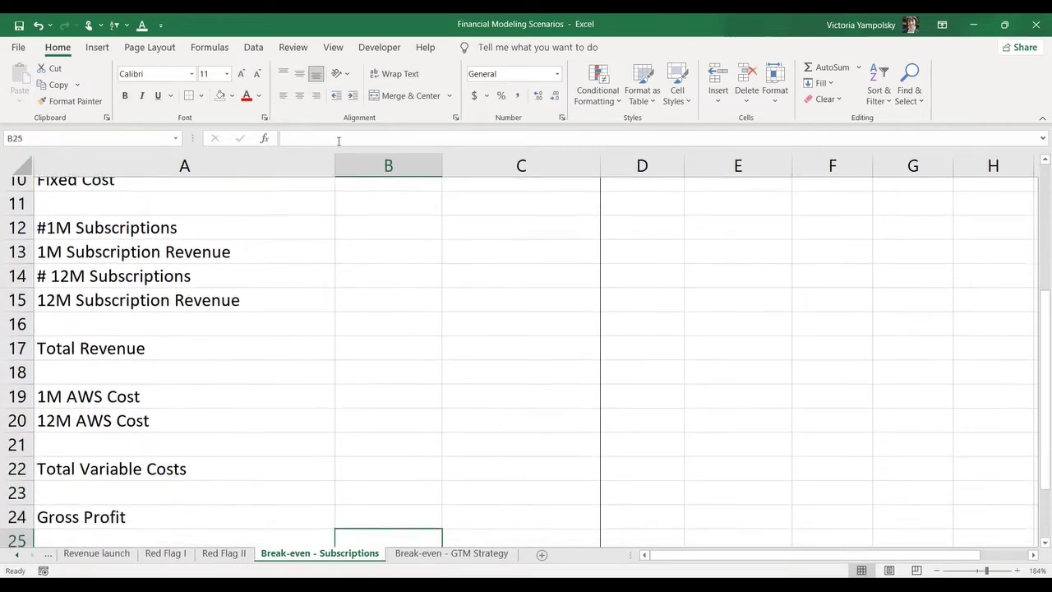
key("Down")
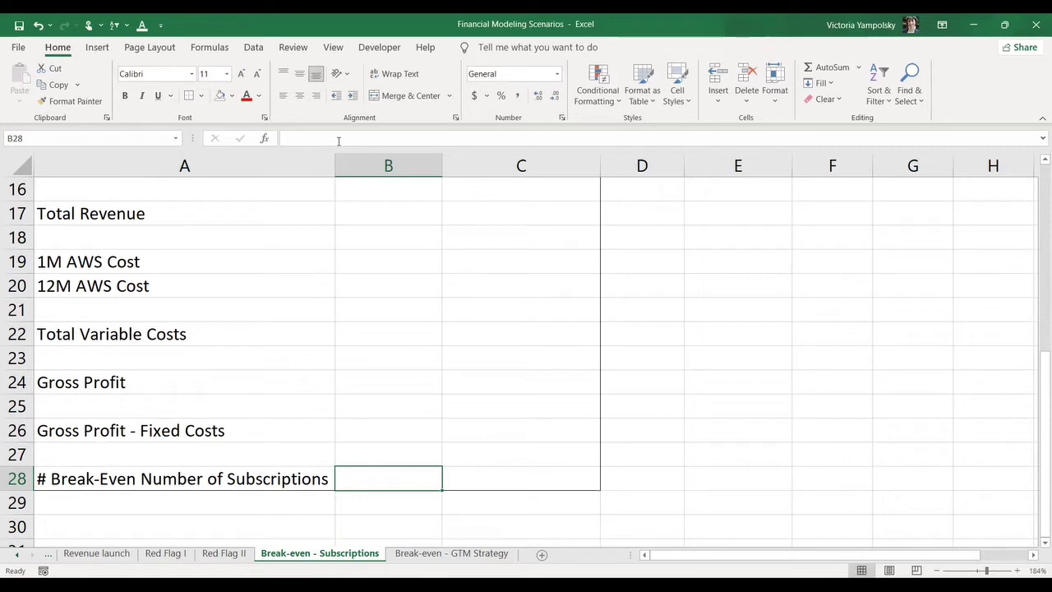
left_click(18, 430)
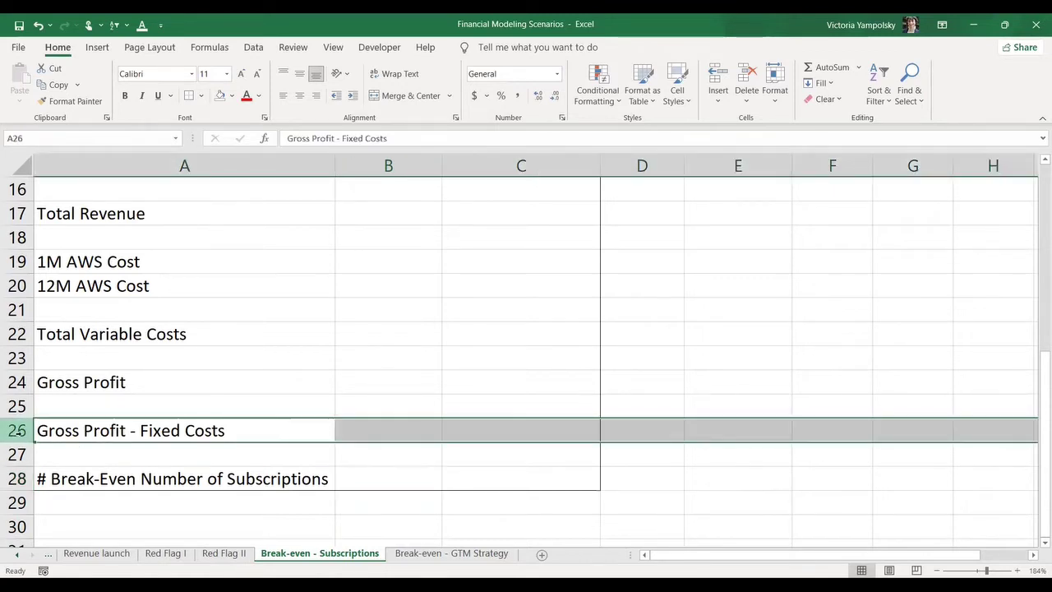
left_click(648, 424)
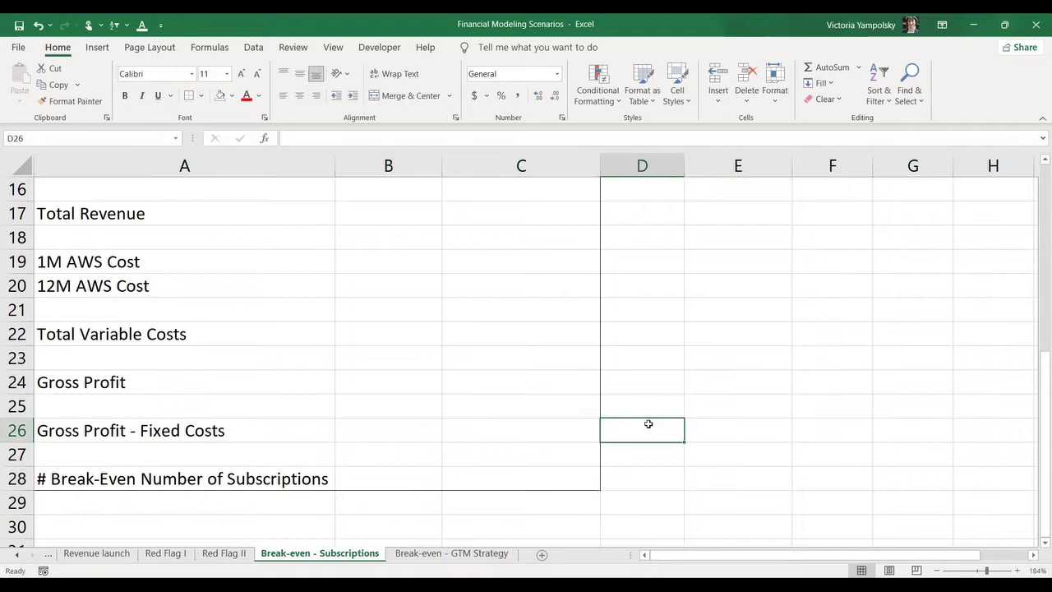
type("MAKE A")
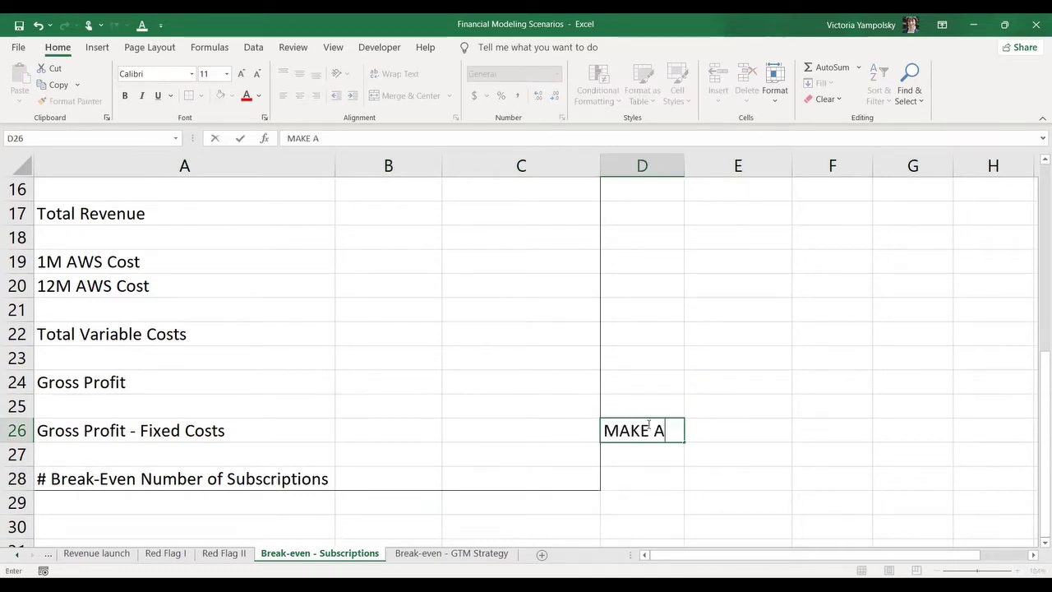
key("BackSpace")
key("BackSpace")
type("AS CLOSE TO ")
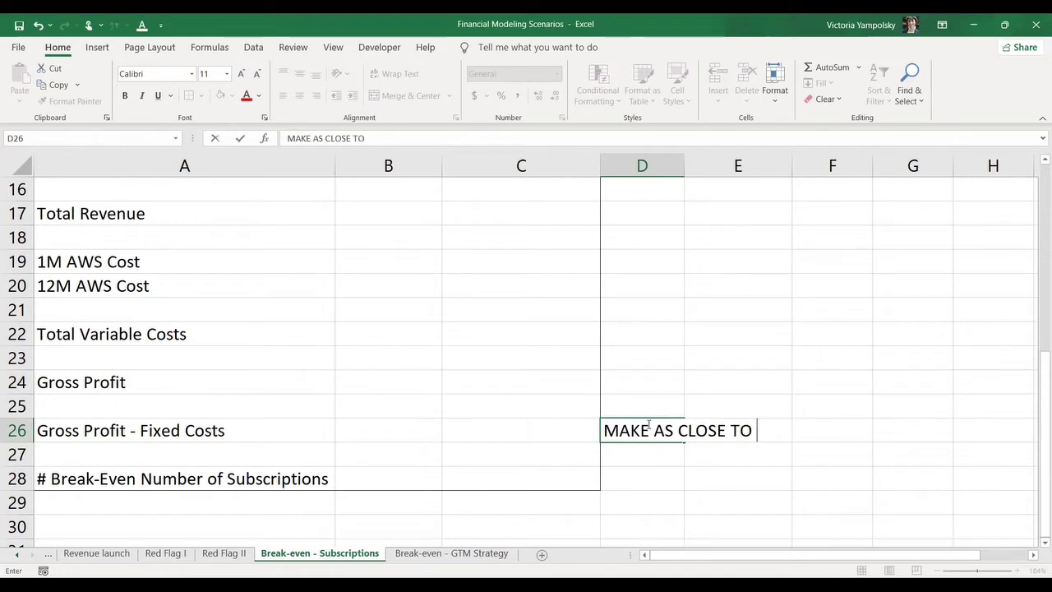
type("ZERO AS POSSIBLE")
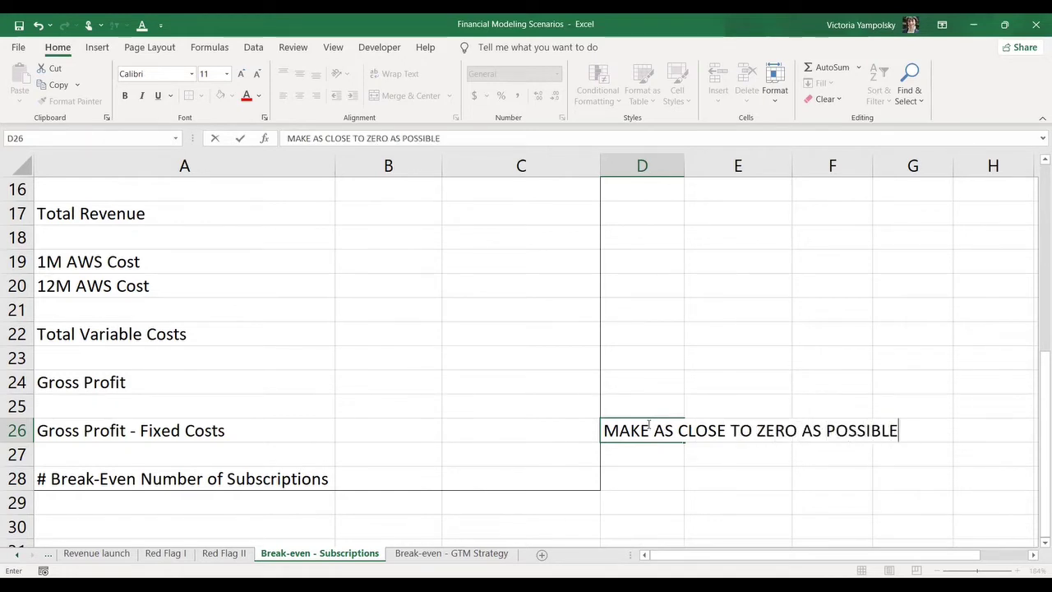
key("Return")
key("Up")
key("Up")
key("Up")
key("Up")
key("Up")
key("Up")
key("Up")
key("Up")
key("Up")
key("Up")
key("Up")
key("Up")
key("Left")
key("Left")
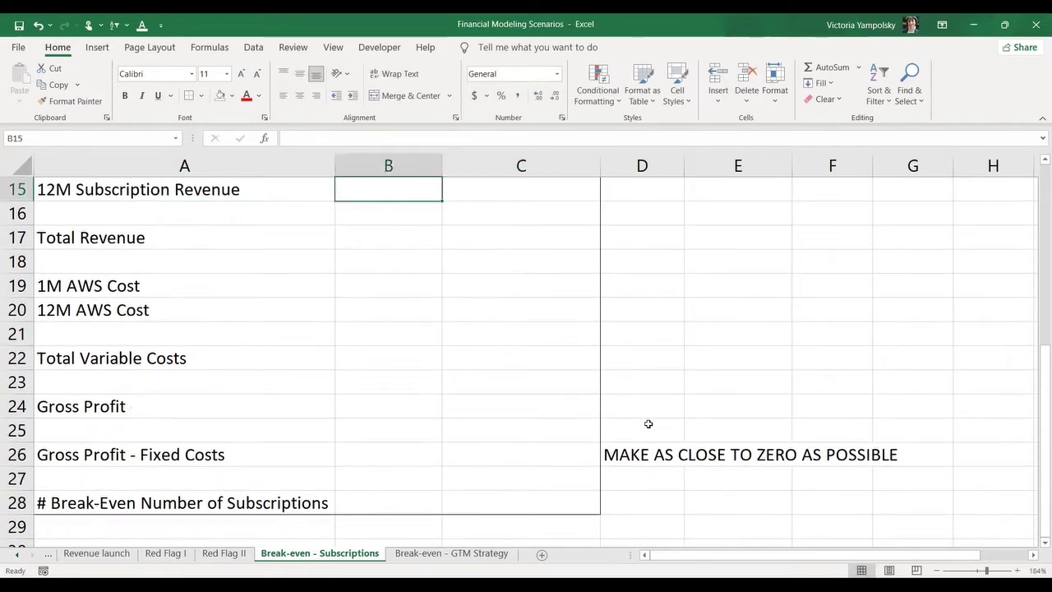
Step: Enter =CEILING(B28*B8,1) in B12 for the #1M Subscriptions count
key("Left")
key("Up")
key("Down")
key("Down")
key("Down")
key("Down")
key("Down")
key("Down")
key("Down")
key("Down")
key("Down")
key("Down")
key("Down")
key("Down")
key("Down")
key("Down")
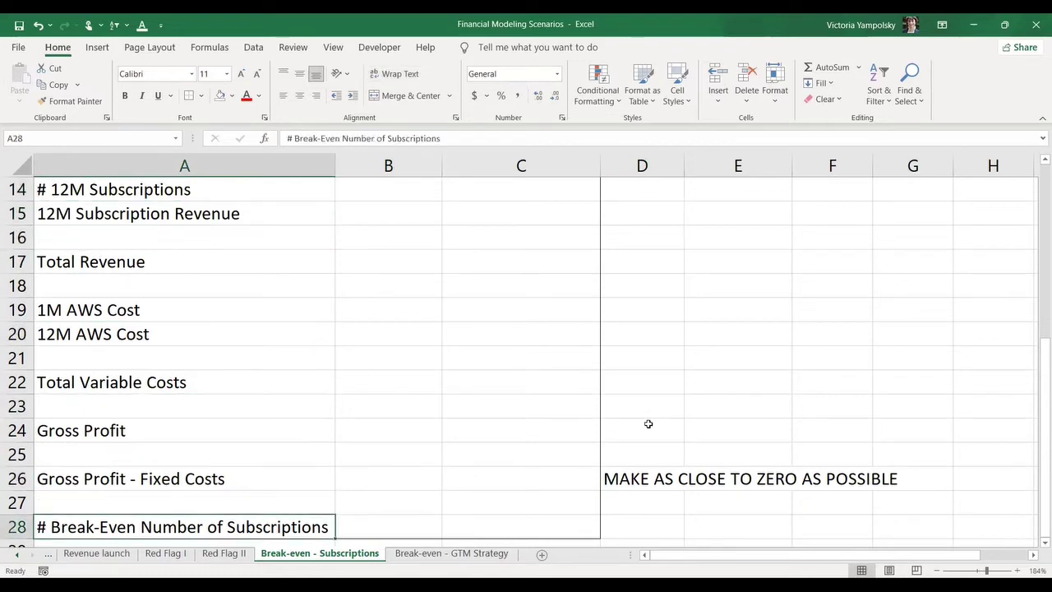
key("Down")
key("Right")
key("Up")
key("Up")
key("Up")
key("Up")
key("Up")
key("Up")
key("Up")
key("Up")
key("Up")
key("Up")
key("Up")
key("Up")
key("Up")
key("Up")
key("Up")
key("Up")
key("Up")
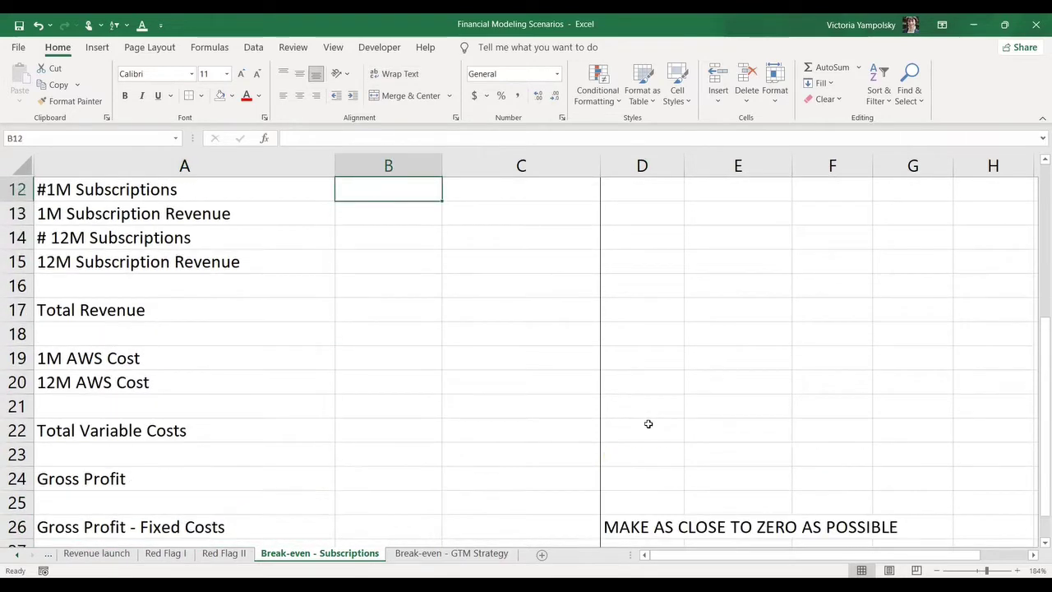
key("Up")
key("Up")
key("Down")
key("Down")
key("Up")
key("Up")
key("Up")
key("Up")
key("Up")
key("Up")
key("Up")
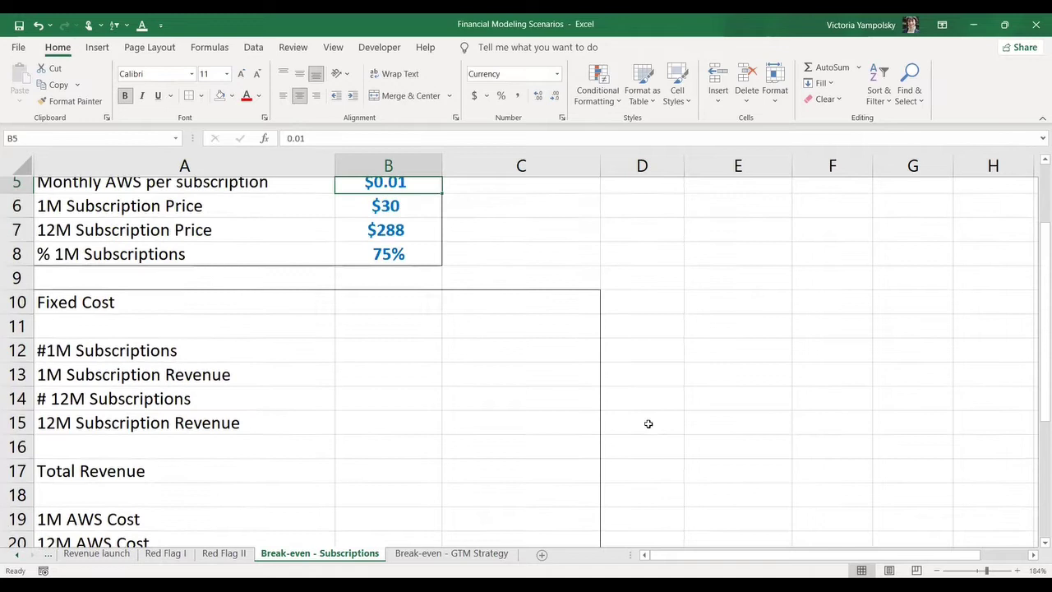
key("Down")
key("Down")
key("Down")
key("Down")
key("Down")
key("Down")
key("Down")
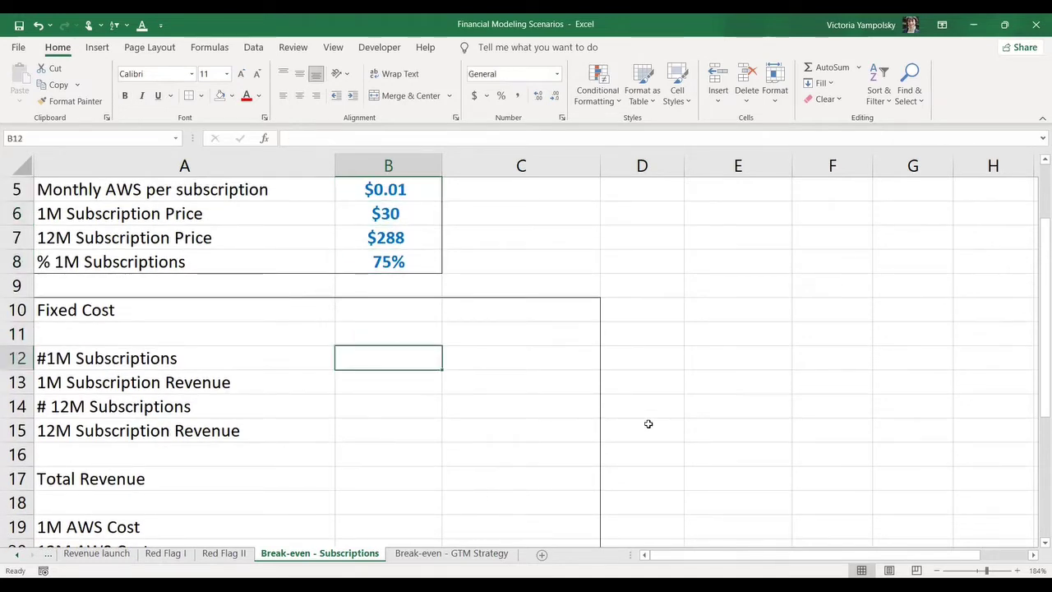
type("=c")
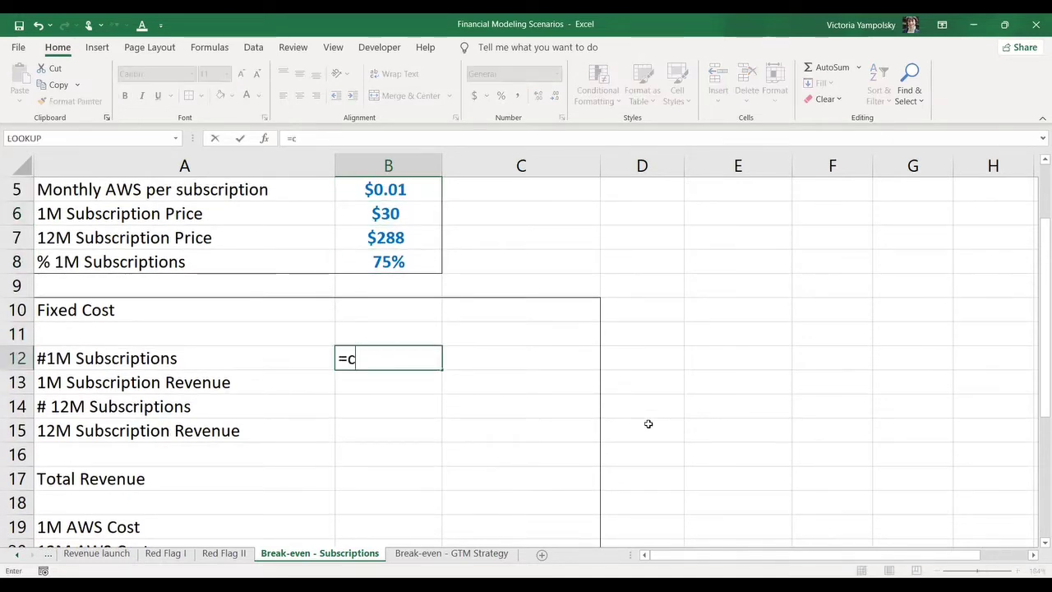
type("eiling(")
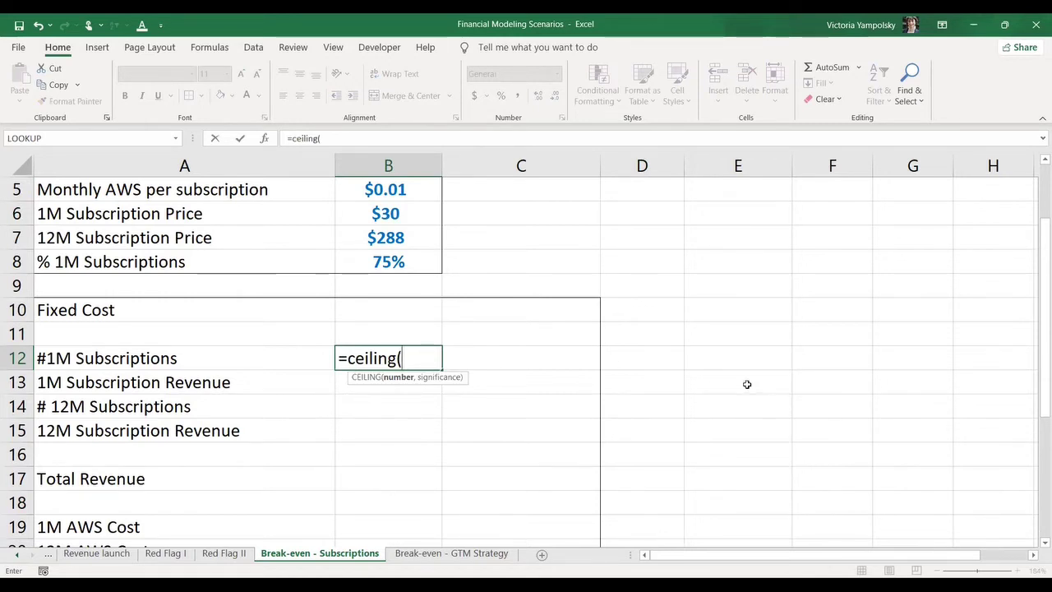
scroll(1005, 505, "down", 3)
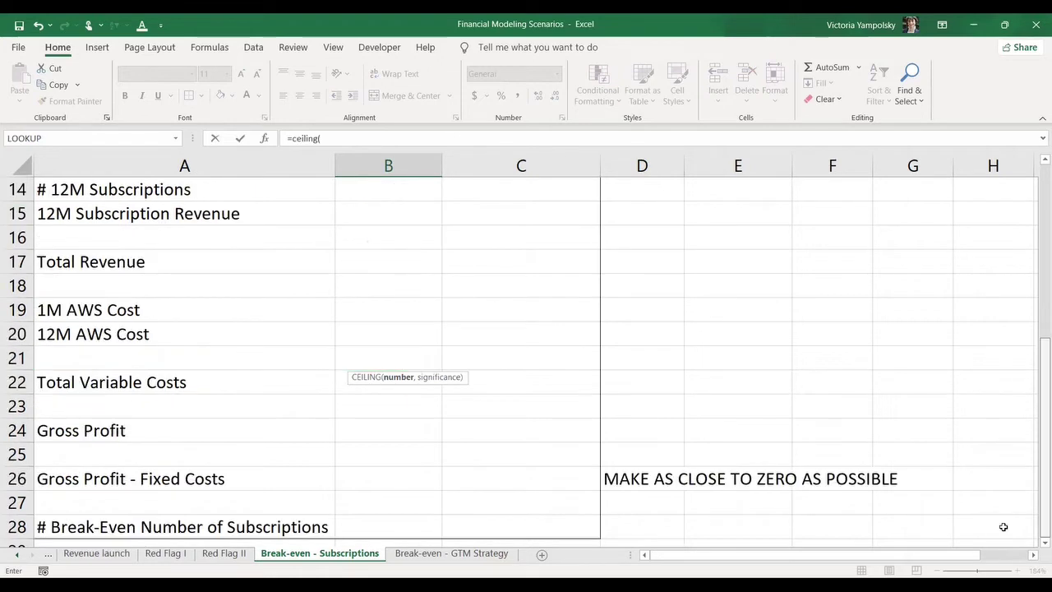
left_click(364, 526)
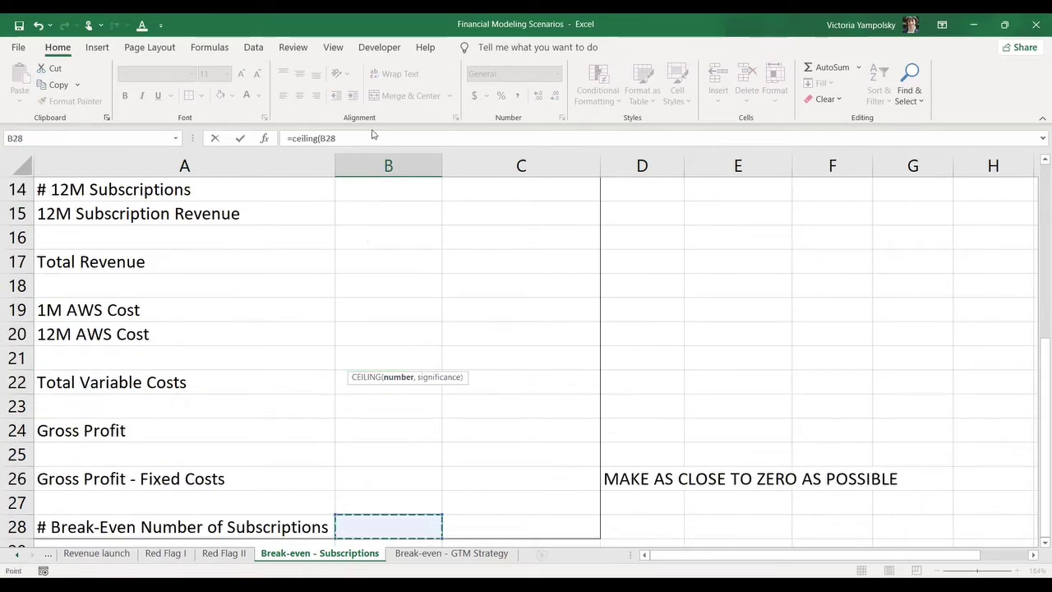
type("*")
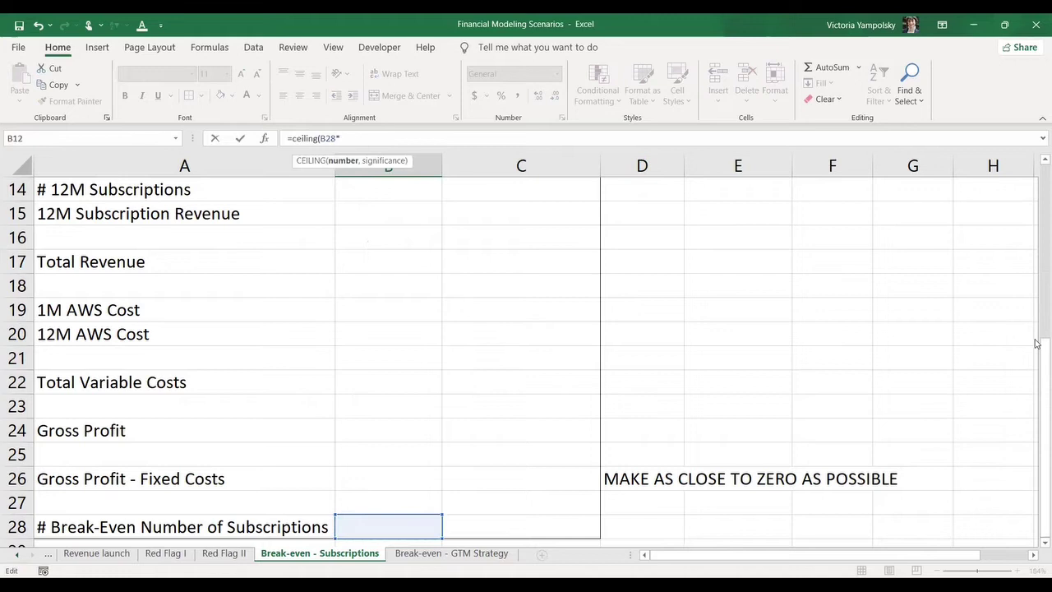
scroll(1036, 355, "up", 5)
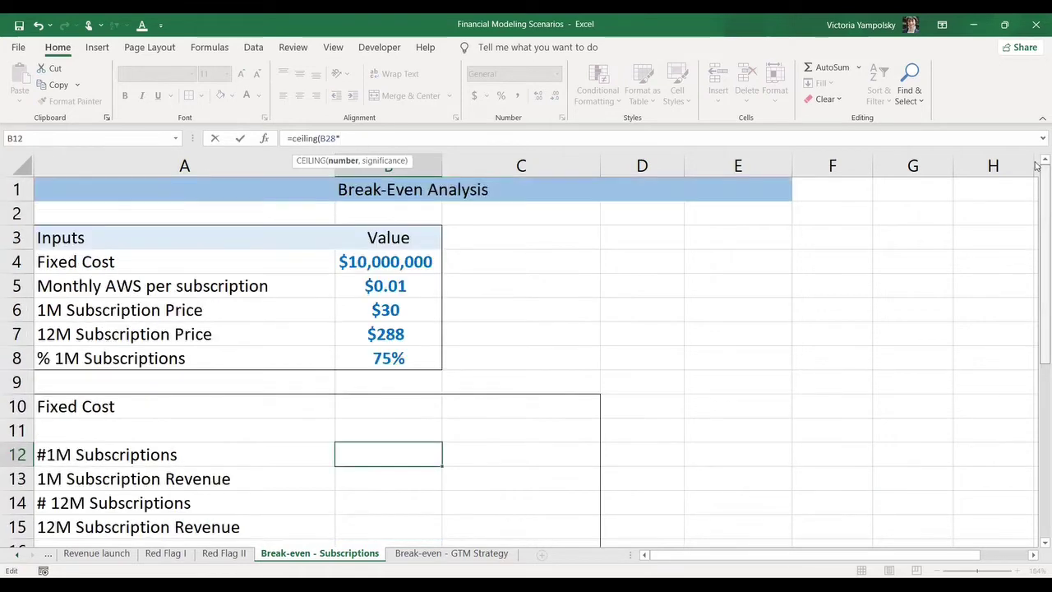
left_click(393, 360)
type(",1")
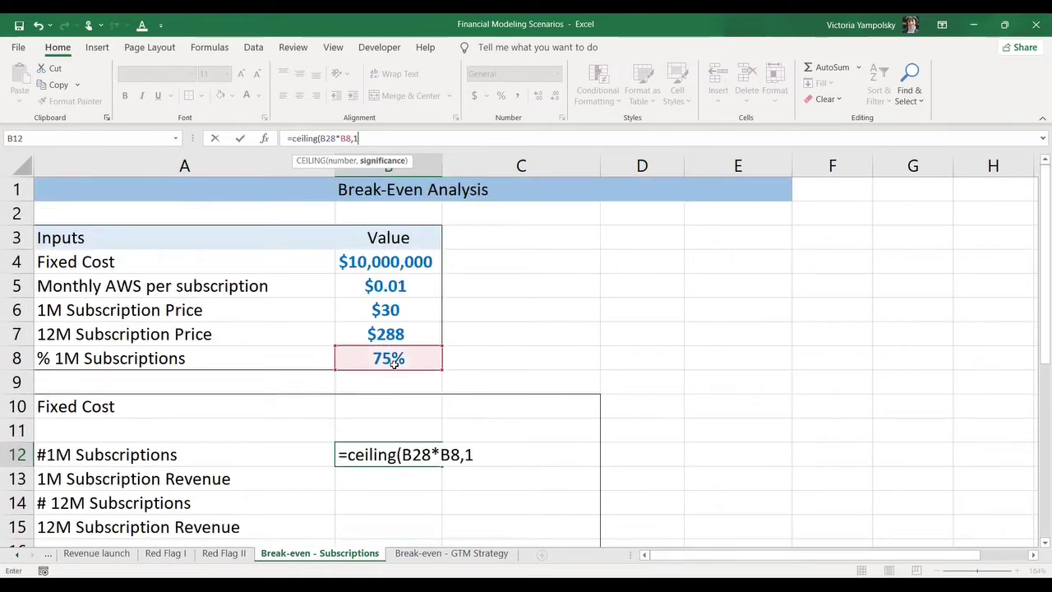
key("Return")
Step: Centre B12 and enter =B28-B12 in B14 for # 12M Subscriptions
key("Up")
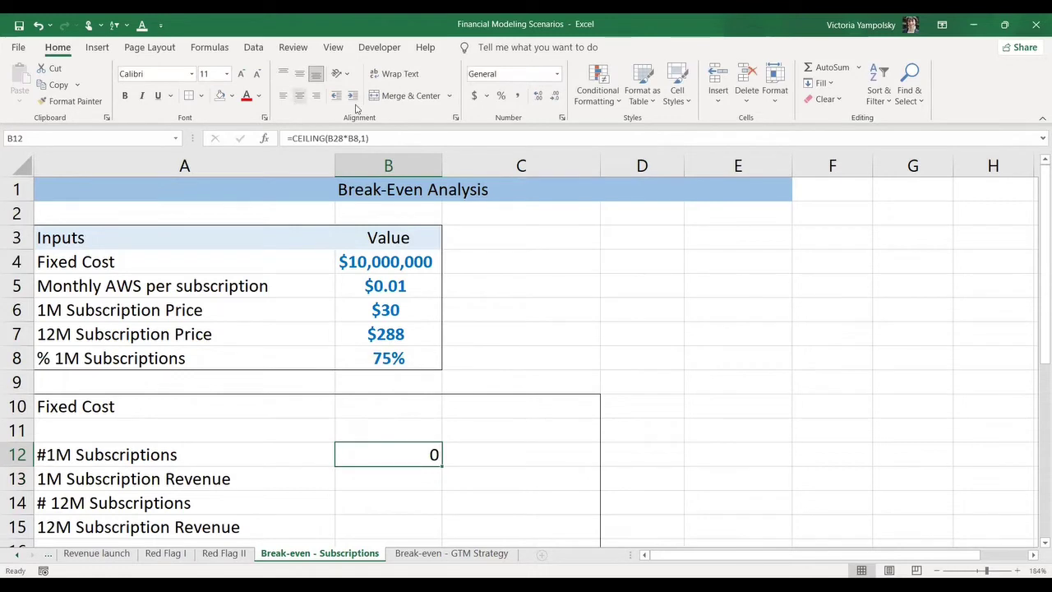
left_click(300, 96)
key("Down")
key("Down")
key("Down")
key("Down")
key("Down")
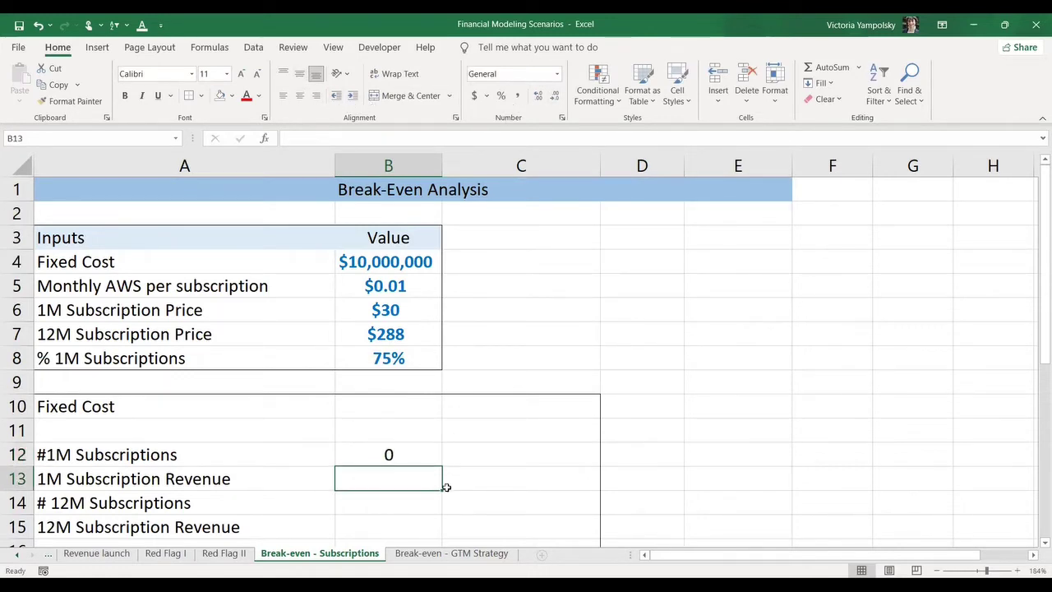
key("Up")
key("Up")
key("Up")
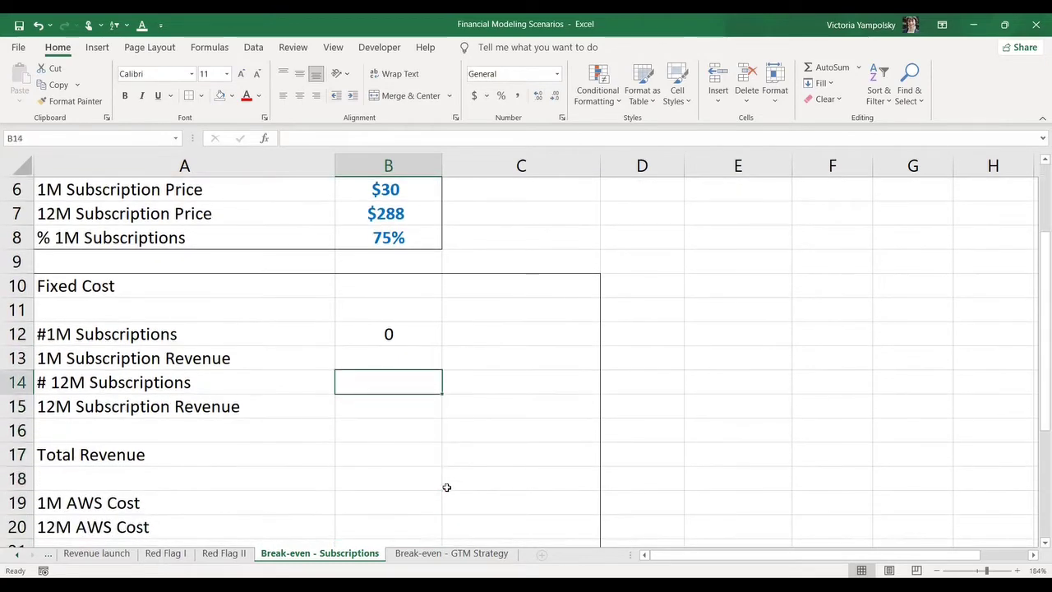
type("=")
key("Down")
key("Down")
key("Down")
key("Down")
key("Down")
key("Down")
key("Down")
key("Down")
key("Down")
key("Down")
key("Down")
key("Down")
key("Down")
key("Down")
key("Down")
key("Down")
key("Down")
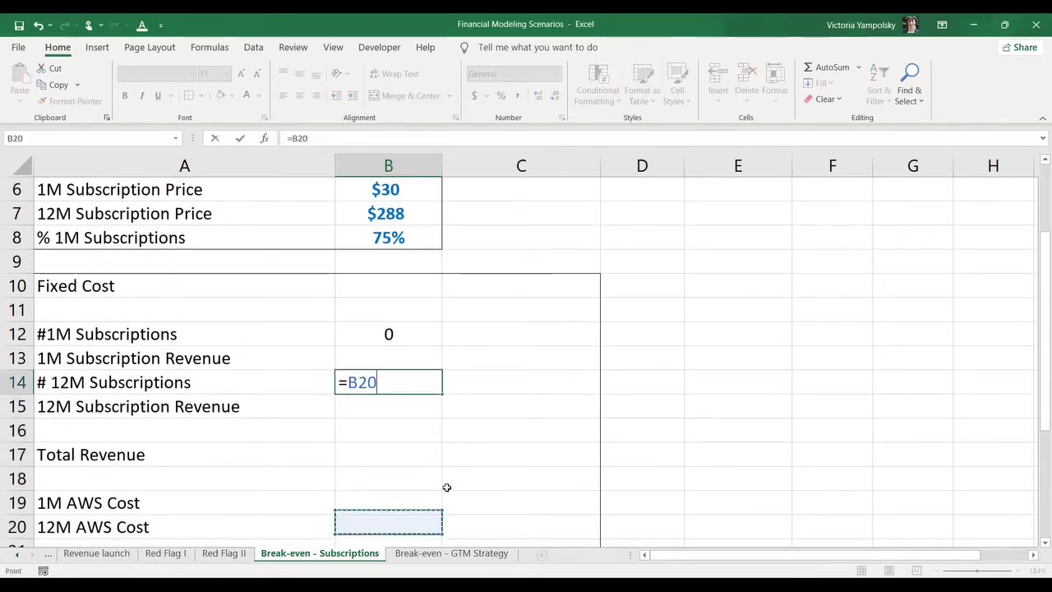
key("Up")
key("Up")
key("Up")
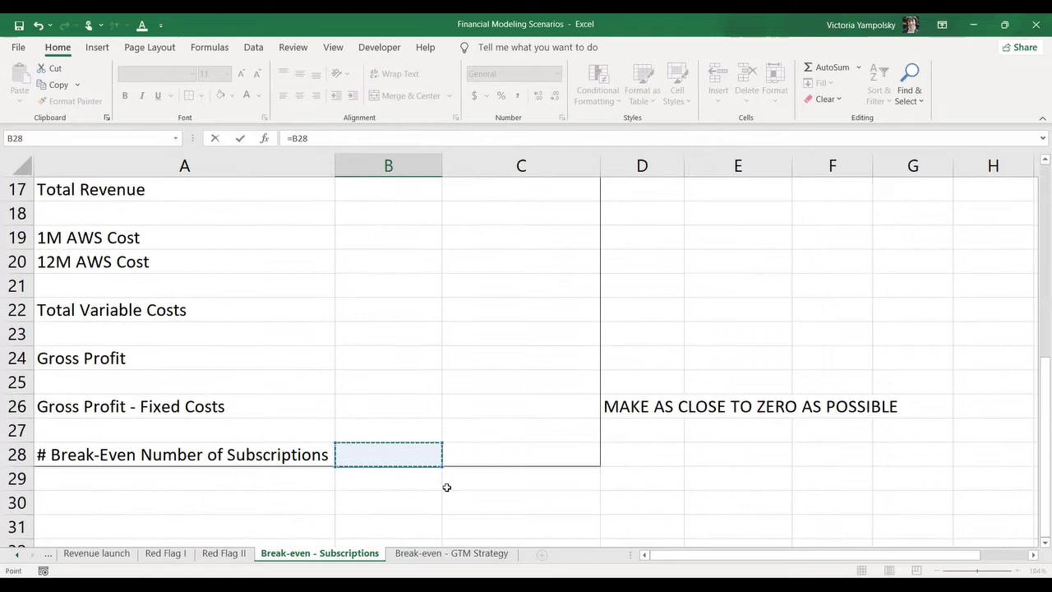
type("-")
key("Up")
key("Up")
key("Up")
key("Up")
key("Up")
key("Up")
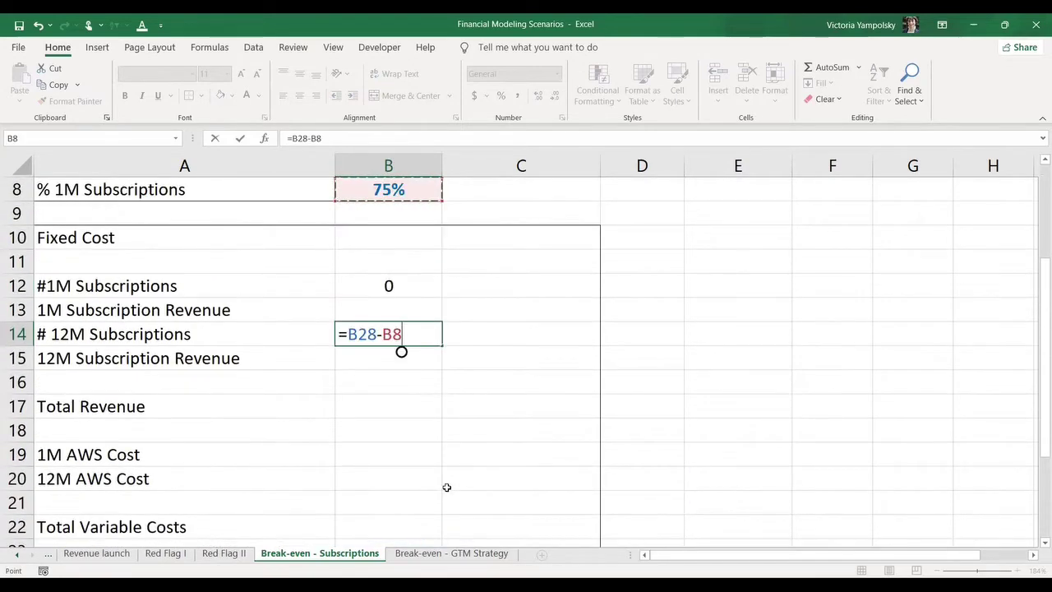
key("Down")
key("Down")
key("Down")
key("Down")
key("Return")
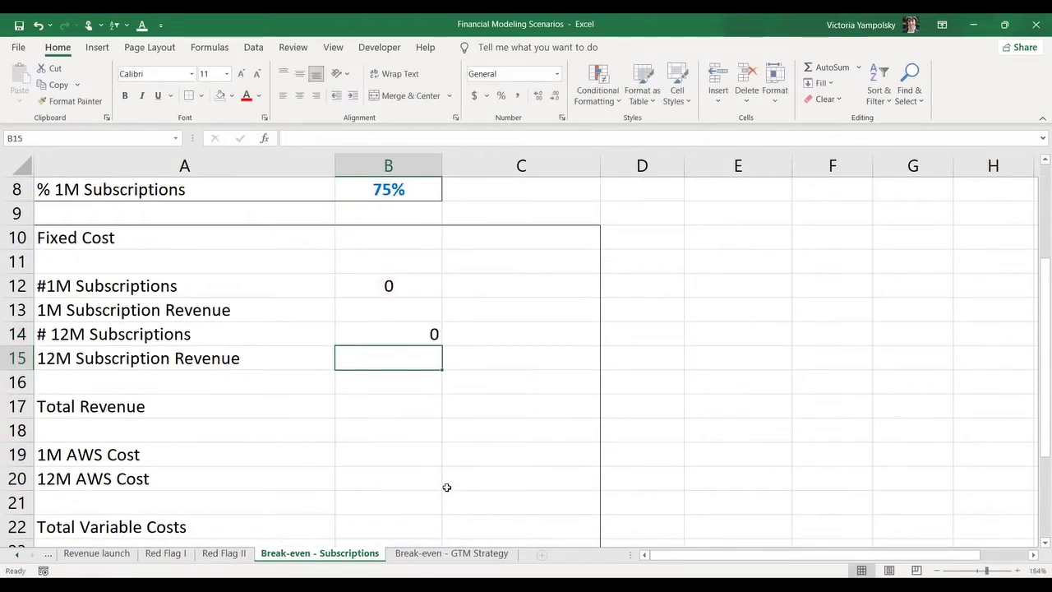
key("Up")
Step: Centre the values in B8 through B22
left_click(300, 97)
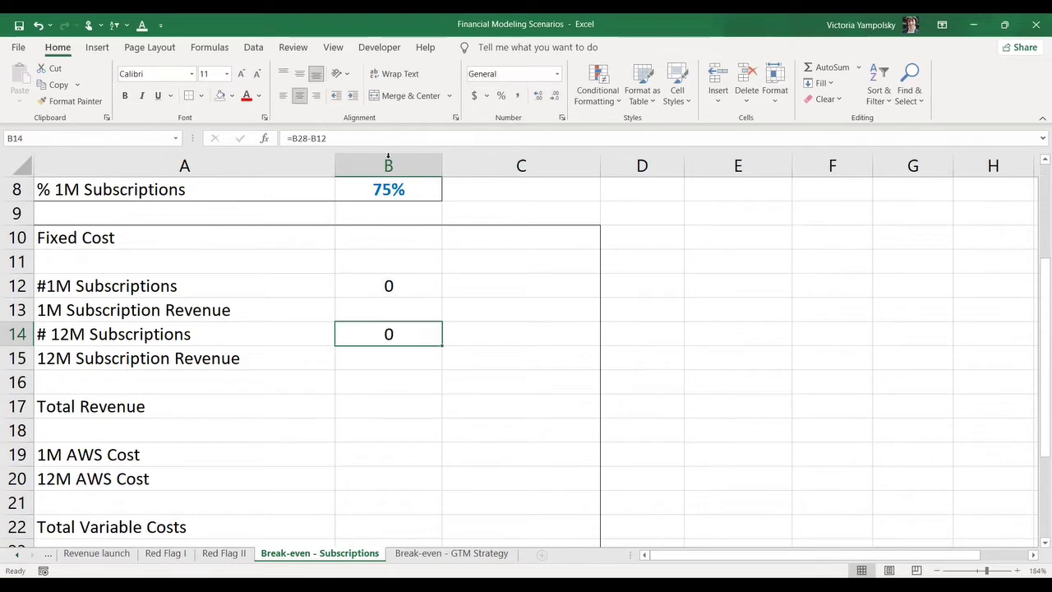
left_click_drag(388, 189, 388, 534)
left_click(300, 97)
left_click(300, 97)
left_click(398, 285)
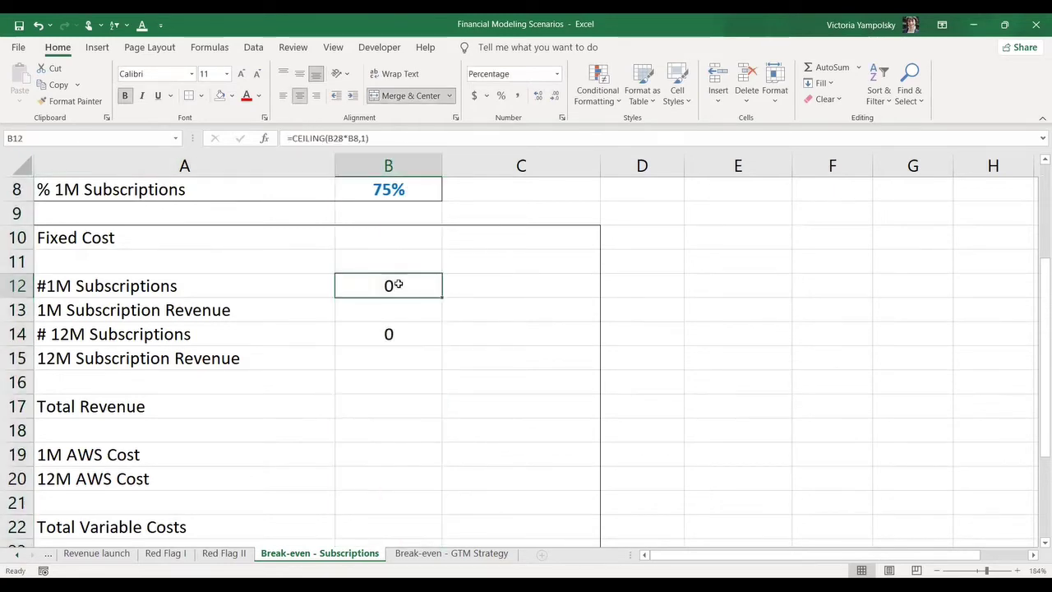
Step: Set the break-even count in B28 to a bold blue 1000
scroll(399, 284, "down", 4)
scroll(398, 284, "down", 1)
key("Down")
type("10000")
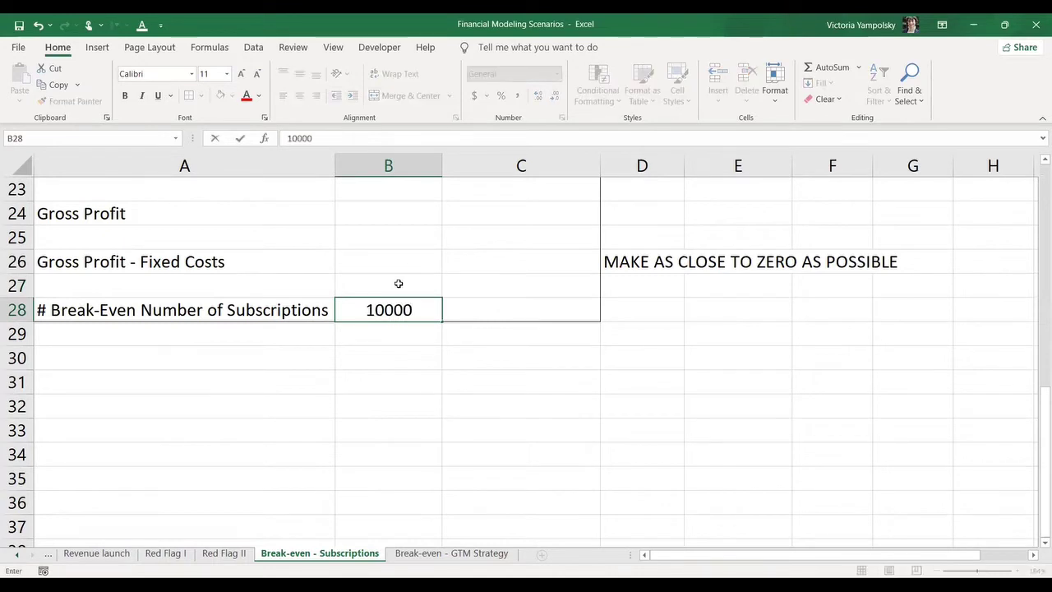
key("BackSpace")
key("Return")
key("Up")
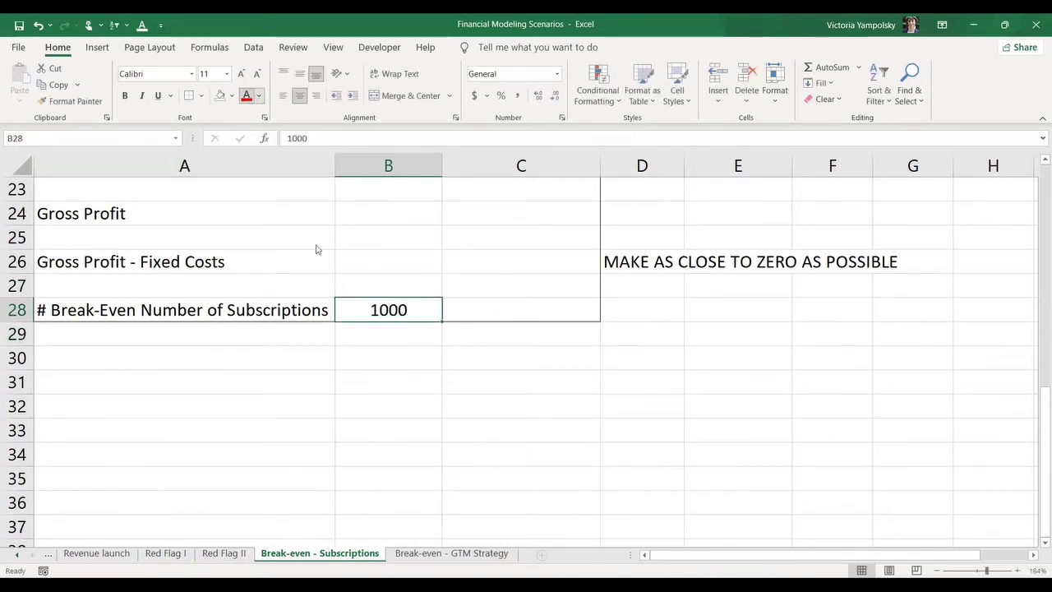
key("ctrl+b")
key("Up")
key("Up")
key("Up")
key("Up")
key("Up")
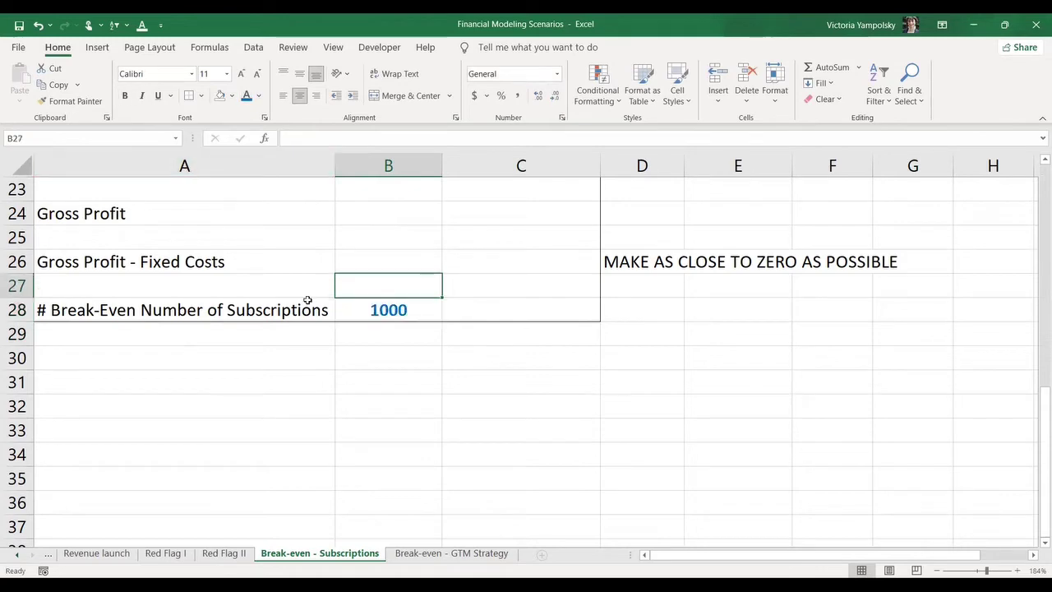
key("Up")
key("Up")
key("Up")
key("Up")
key("Up")
key("Up")
key("Up")
key("Up")
key("Up")
key("Up")
key("Up")
key("Up")
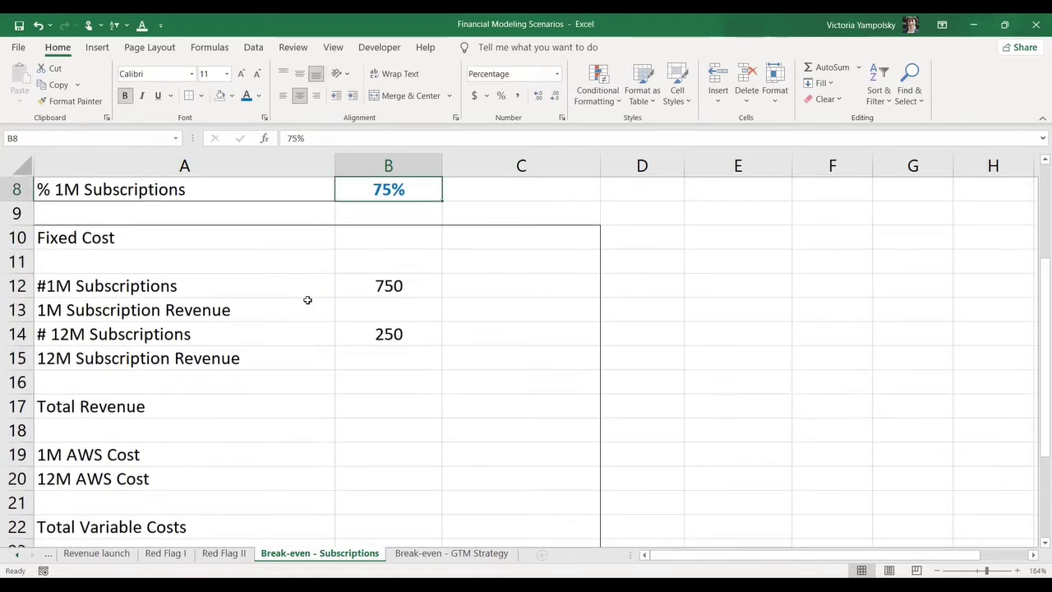
Step: Link Fixed Cost in B10 to the input with =B4
type("=")
key("Up")
key("Up")
key("Up")
key("Up")
key("Up")
key("Up")
key("Up")
key("Up")
key("Up")
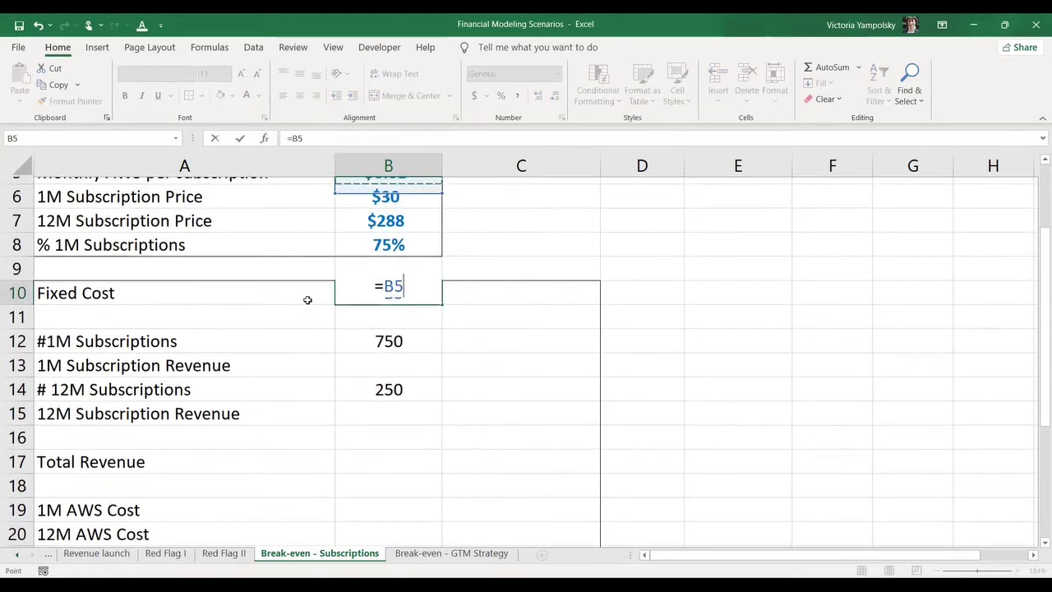
key("Down")
key("Down")
key("Down")
key("Return")
key("Down")
key("Down")
key("Down")
key("Down")
key("Down")
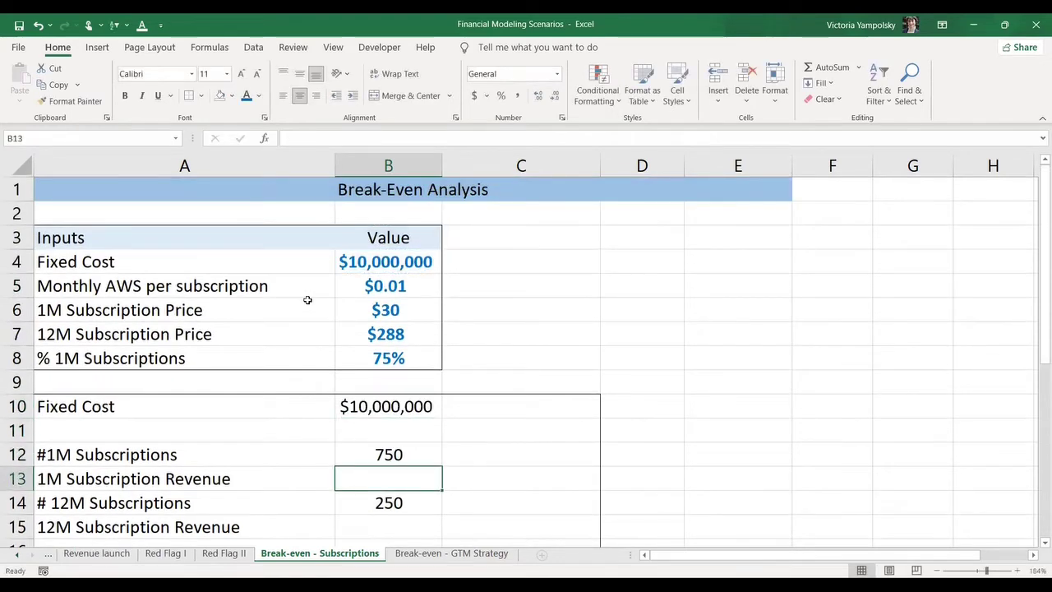
key("Up")
key("Up")
key("Up")
key("Up")
key("Up")
key("Up")
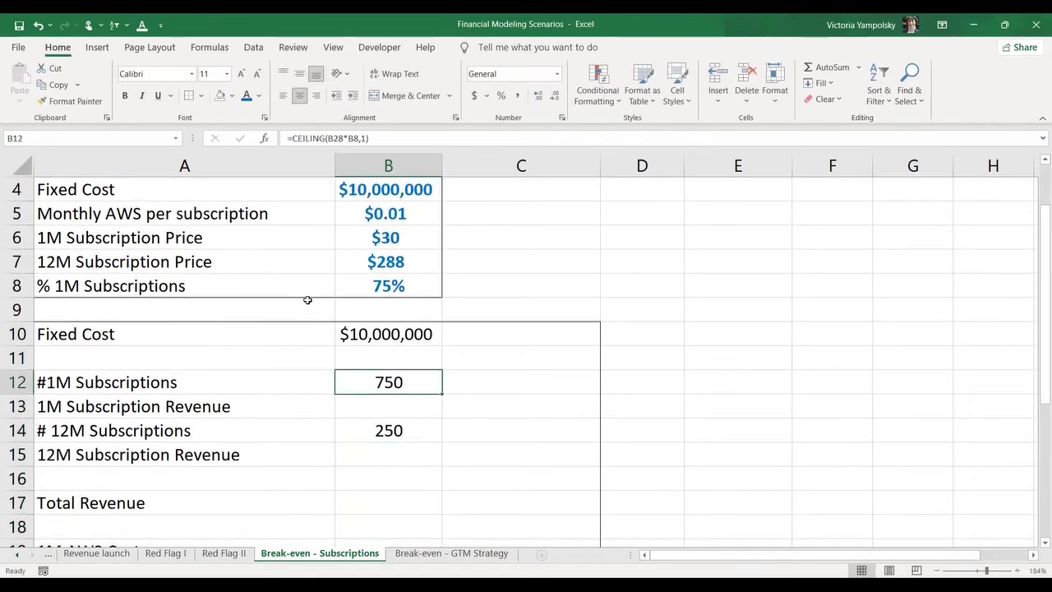
key("Down")
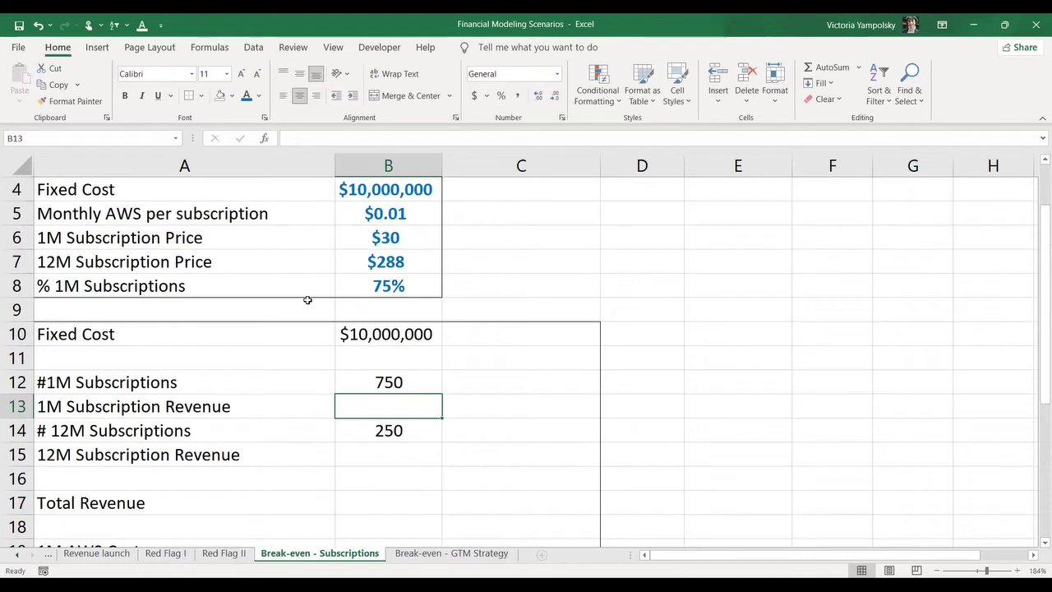
Step: Enter =B12*B6 in B13 and =B14*B7 in B15 for 1M and 12M revenue
type("=")
key("Up")
type("*")
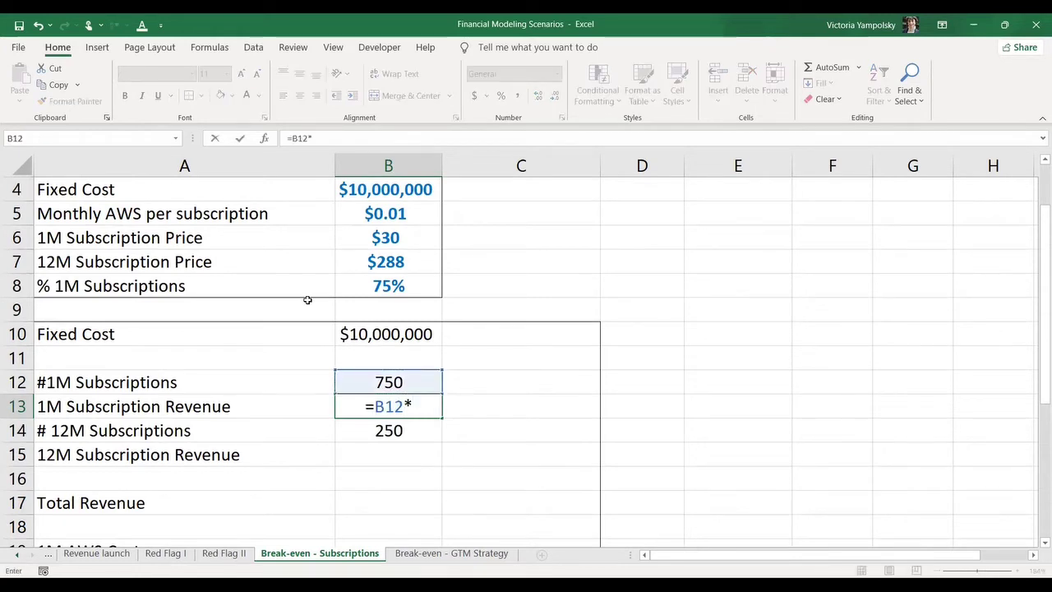
left_click(385, 235)
key("Return")
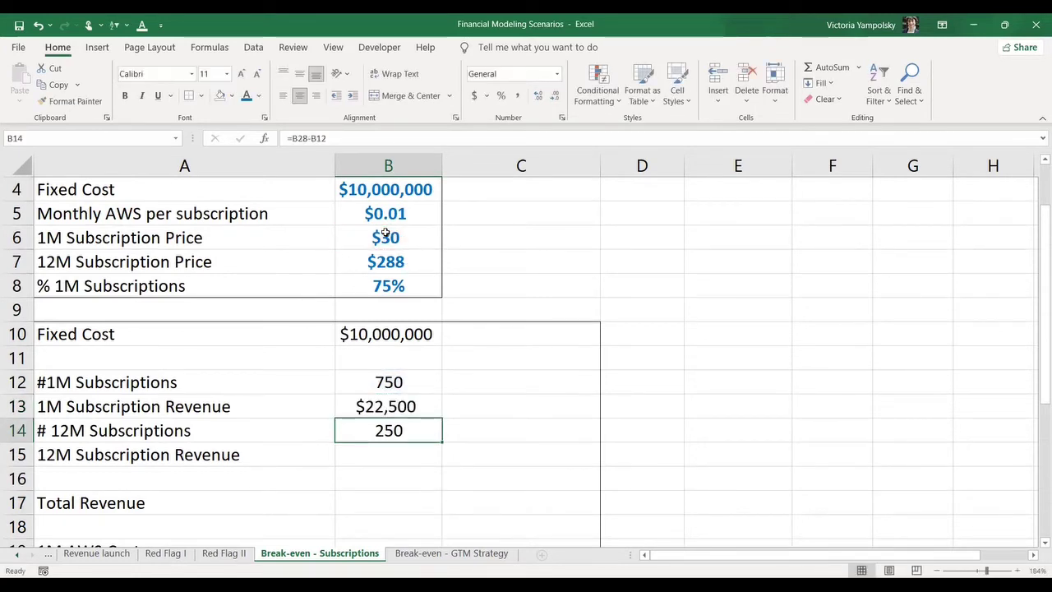
key("Down")
type("=")
key("Up")
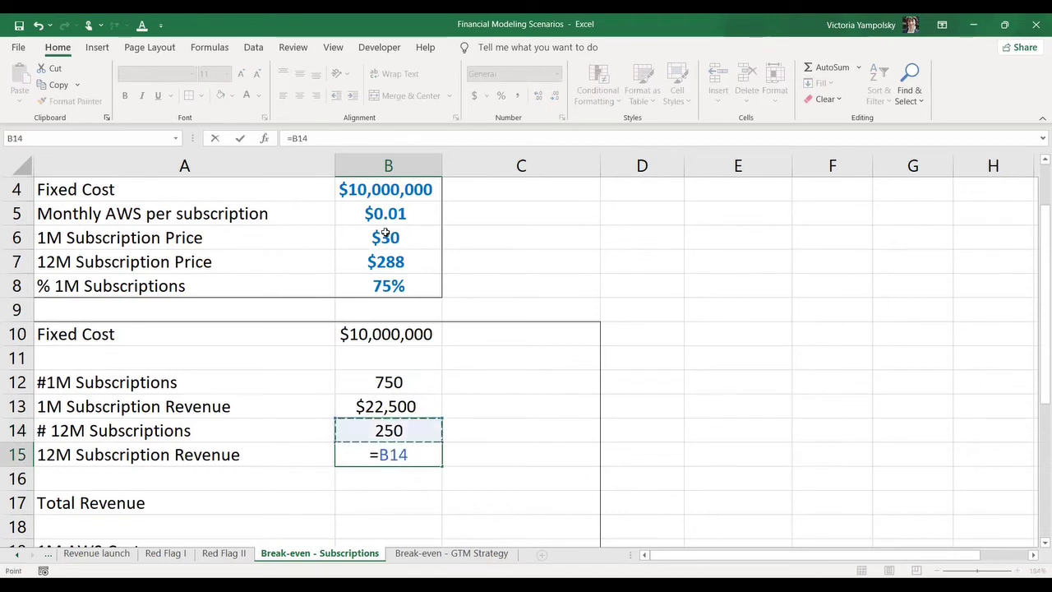
type("*")
key("Up")
key("Up")
key("Up")
key("Up")
key("Up")
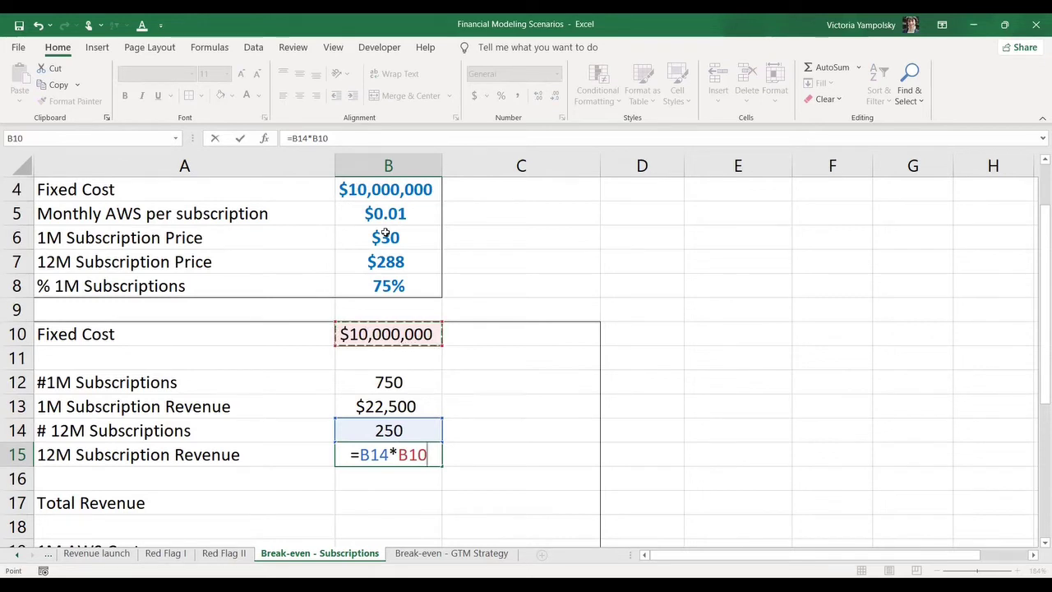
key("Up")
key("Up")
key("Up")
key("Return")
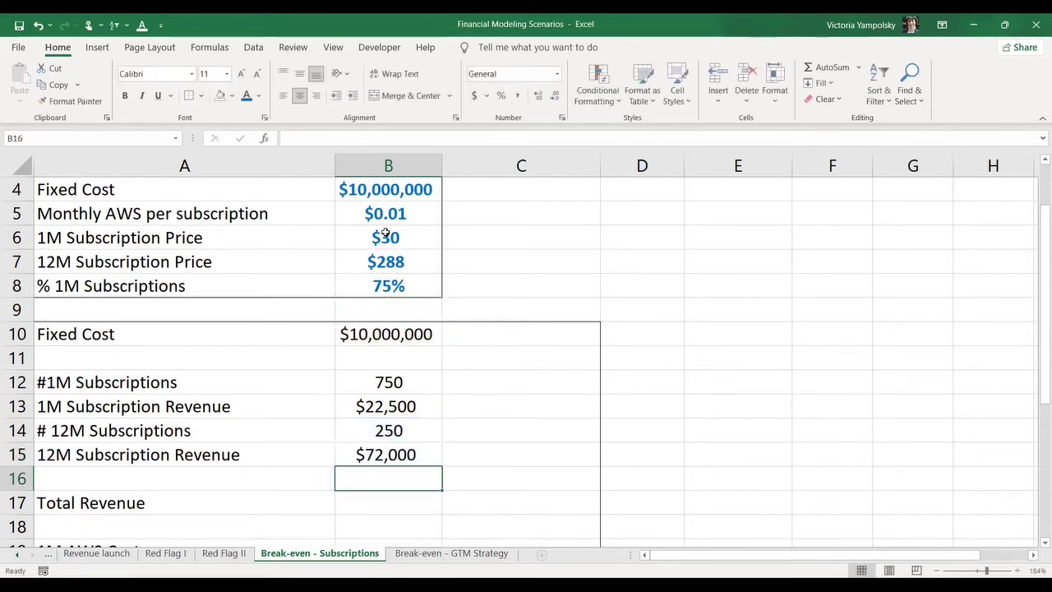
Step: Enter =B15+B13 in B17 to total revenue at $94,500
key("Down")
key("Down")
key("Down")
key("Up")
key("Up")
type("=")
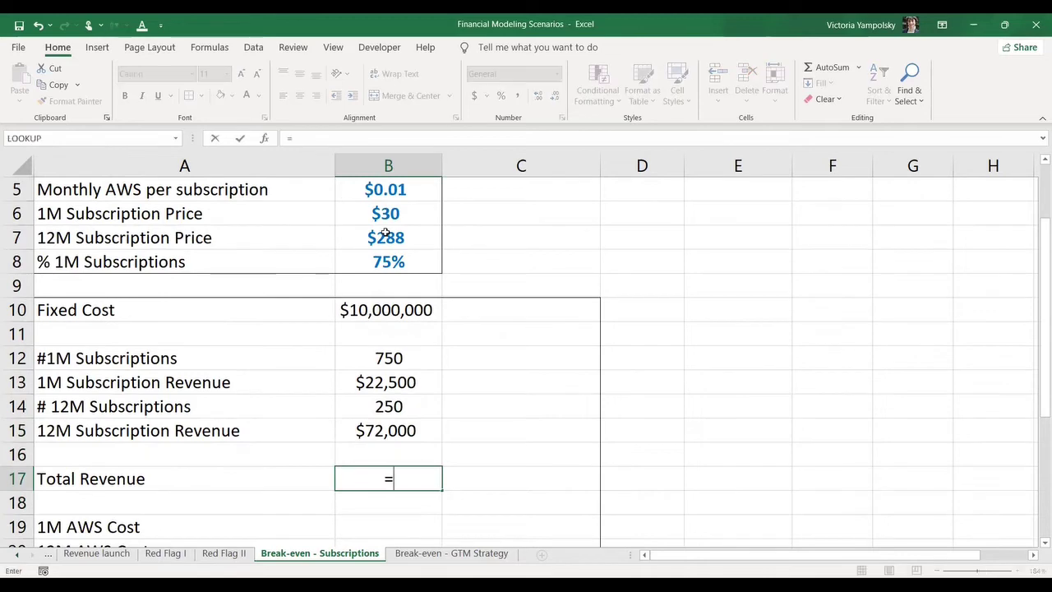
key("Up")
key("Up")
type("+")
key("Up")
key("Up")
key("Up")
key("Up")
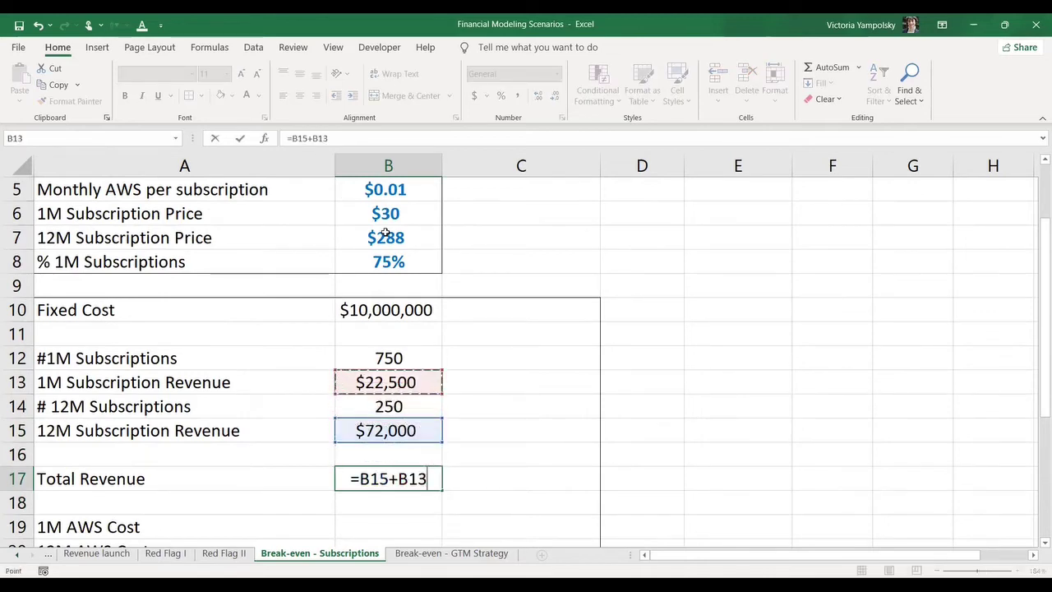
key("Return")
key("Down")
key("Down")
key("Down")
key("Down")
Step: Enter =B12*B5 in B19 for the 1M AWS Cost of $7.50
key("Up")
key("Up")
key("Up")
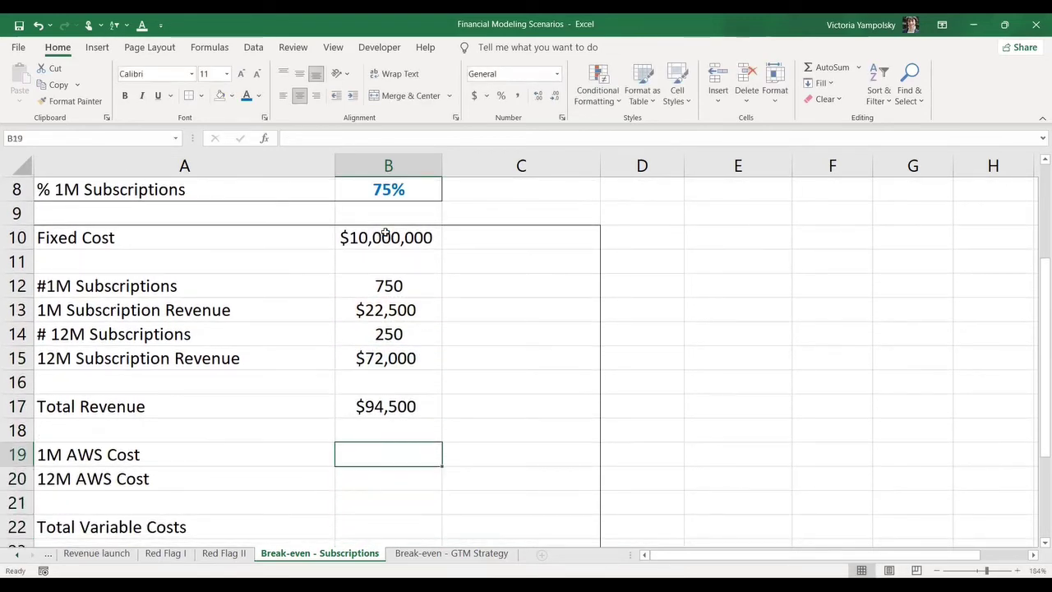
type("=")
key("Up")
key("Up")
key("Up")
key("Up")
key("Up")
key("Up")
key("Up")
key("Up")
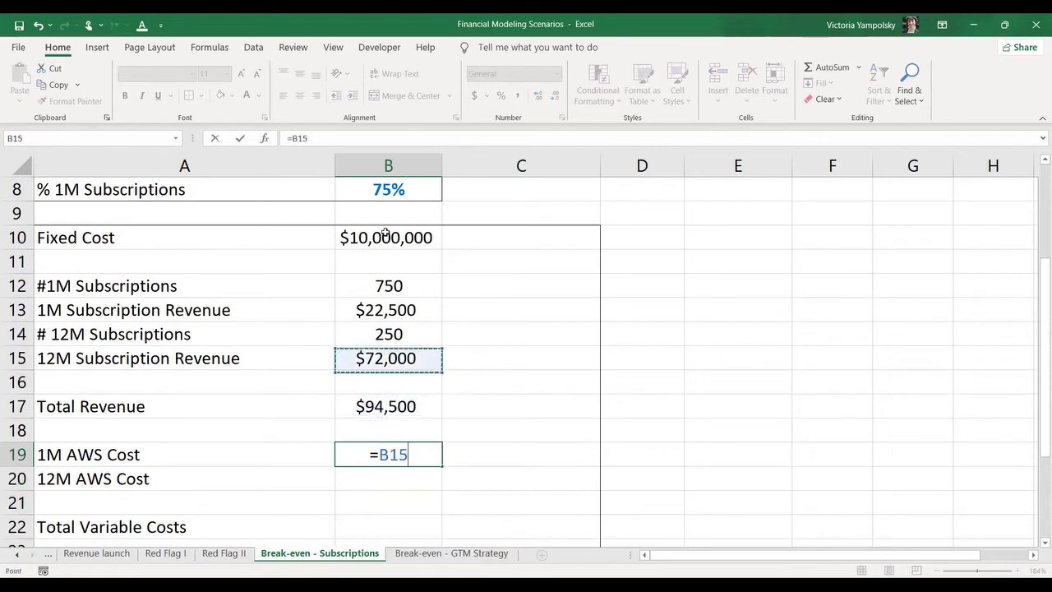
key("Down")
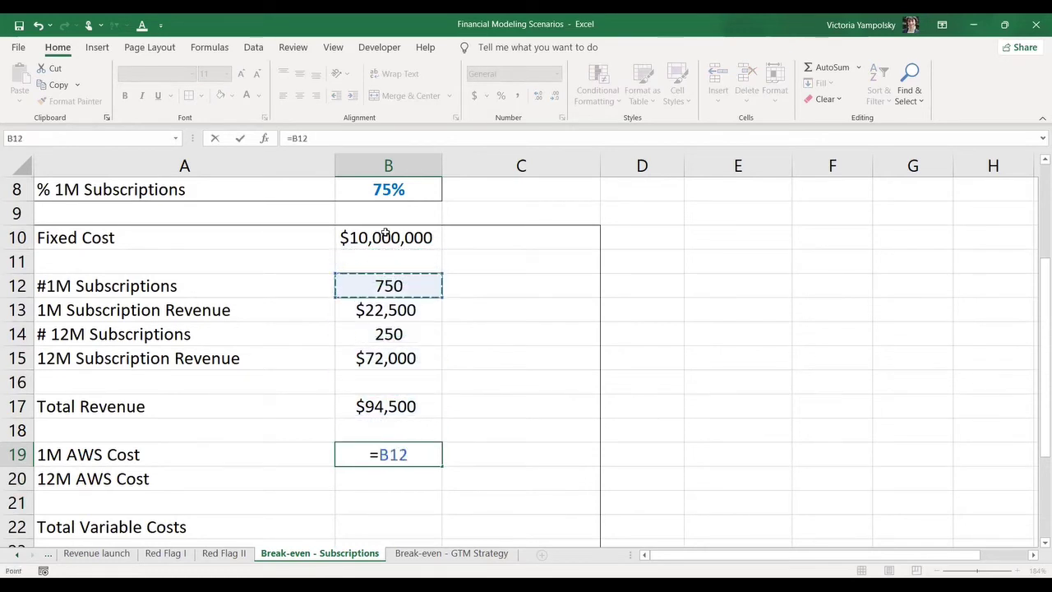
type("*")
key("Up")
key("Up")
key("Up")
key("Up")
key("Up")
key("Up")
key("Up")
key("Up")
key("Up")
key("Up")
key("Up")
key("Up")
key("Up")
key("Up")
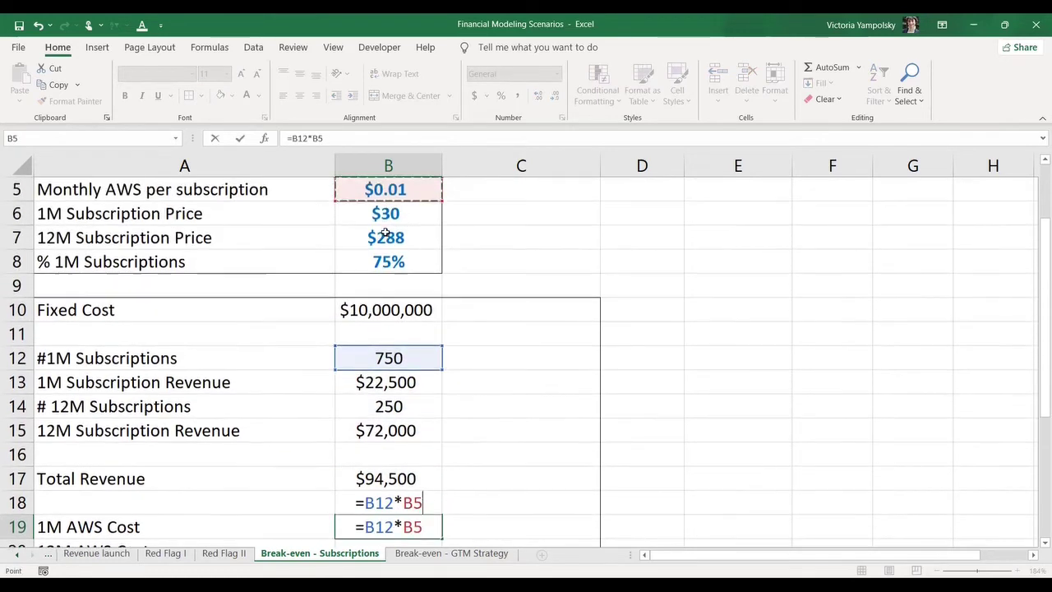
key("Return")
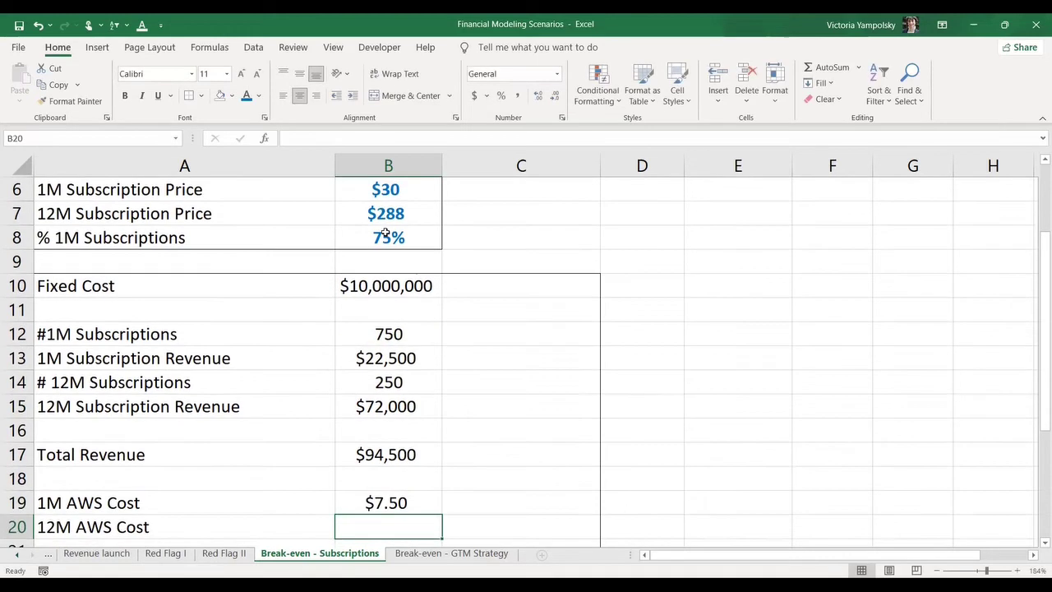
Step: Enter =B14*12*B5 in B20 for the 12M AWS Cost of $30.00
type("=")
key("Up")
key("Up")
key("Up")
key("Up")
key("Up")
key("Up")
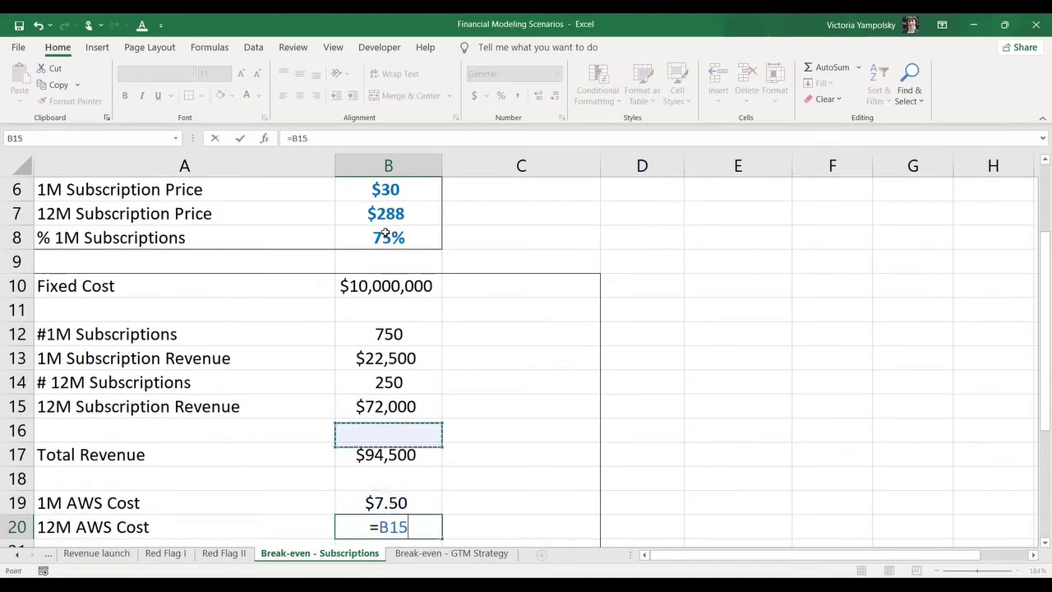
type("*12*")
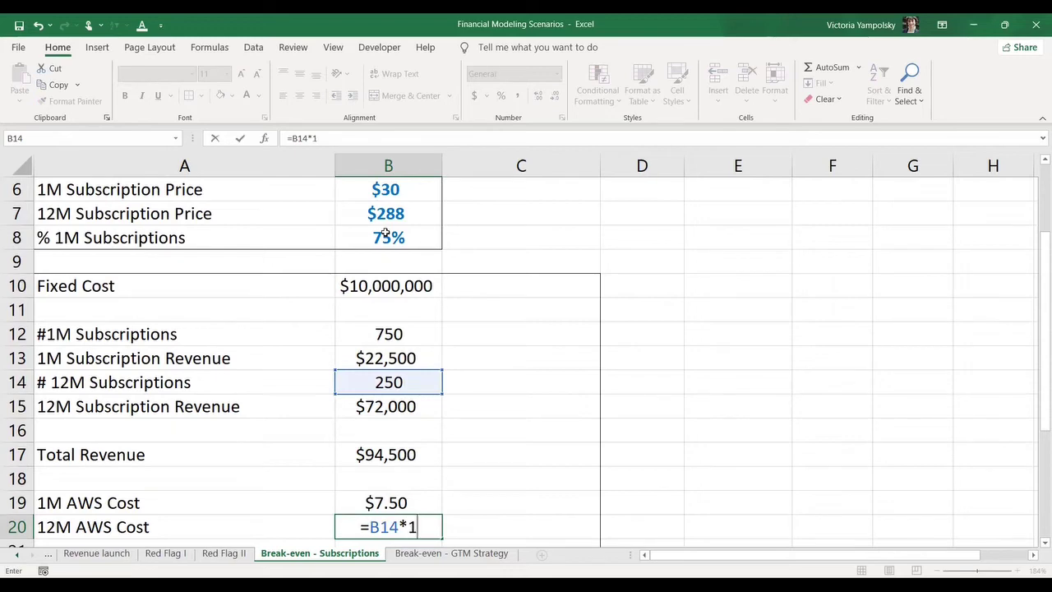
key("Up")
key("Up")
key("Up")
key("Up")
key("Up")
key("Up")
key("Up")
key("Up")
key("Up")
key("Up")
key("Up")
key("Up")
key("Up")
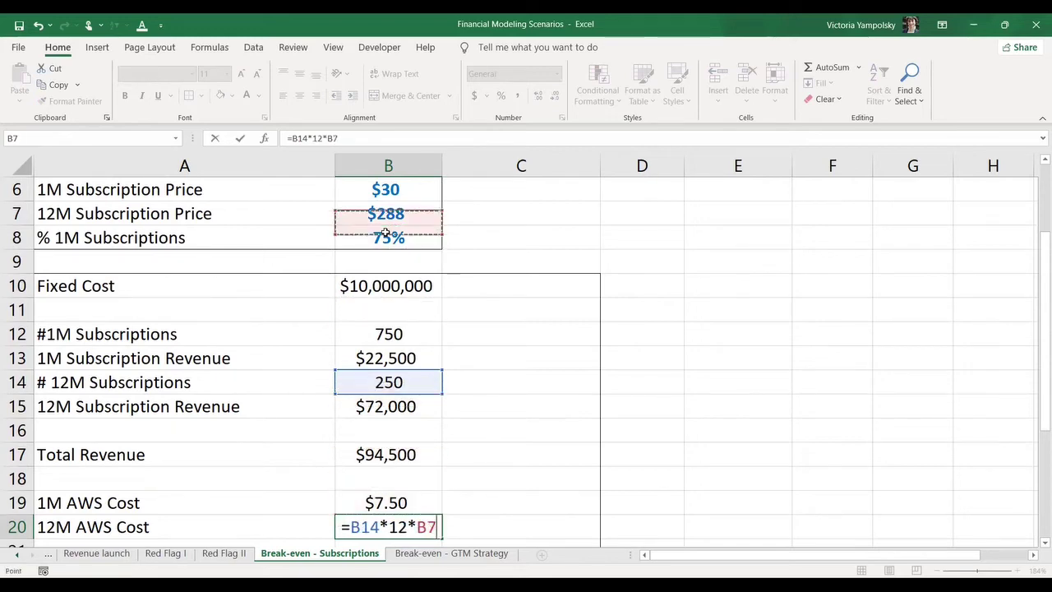
key("Up")
key("Up")
key("Up")
key("Down")
key("Return")
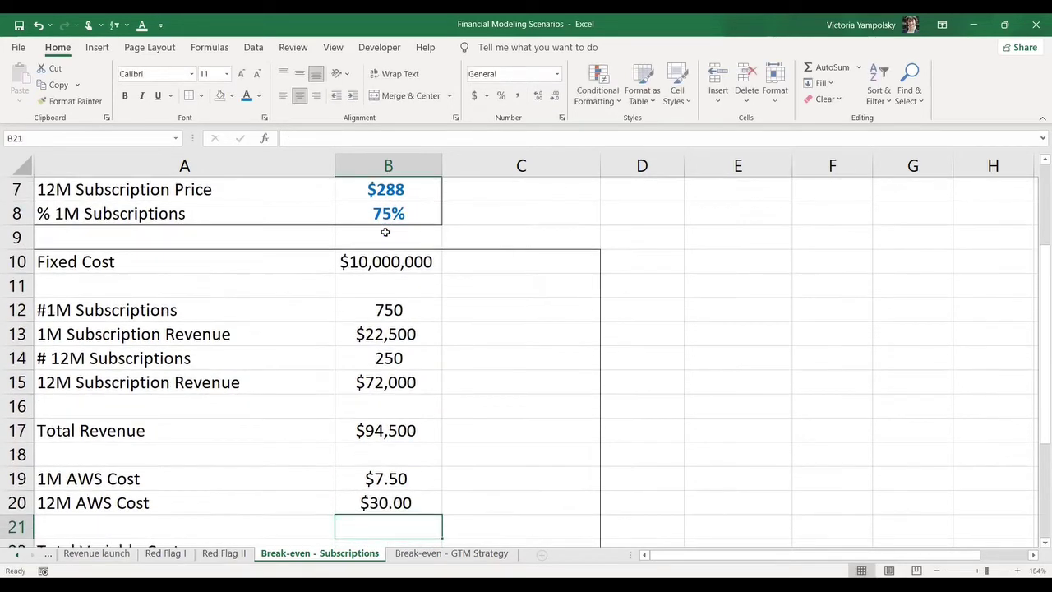
Step: Begin =SUM(B19:B20) in B22 for Total Variable Costs
key("Down")
type("=")
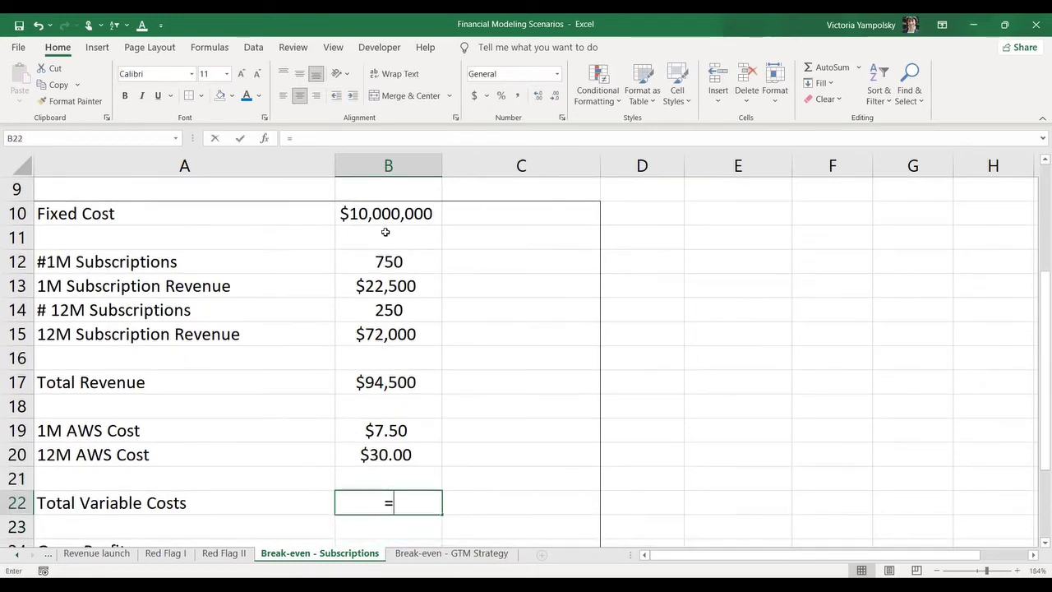
type("sum(")
key("Up")
key("Up")
key("Up")
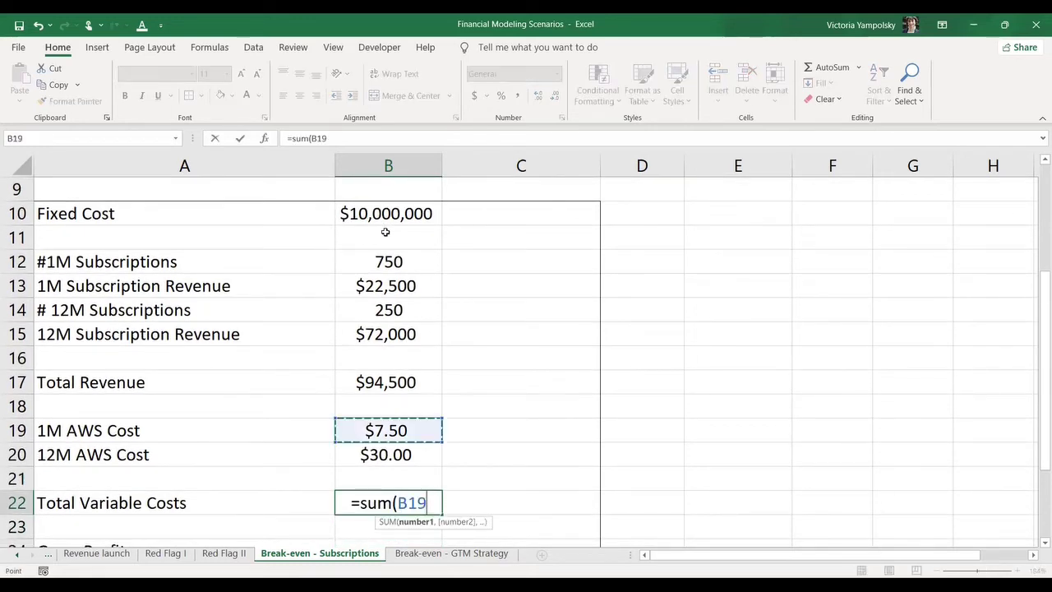
key("shift+Down")
Step: Commit the variable-cost sum and enter =B17-B22 in B24 for Gross Profit $94,462.50
key("Return")
key("Return")
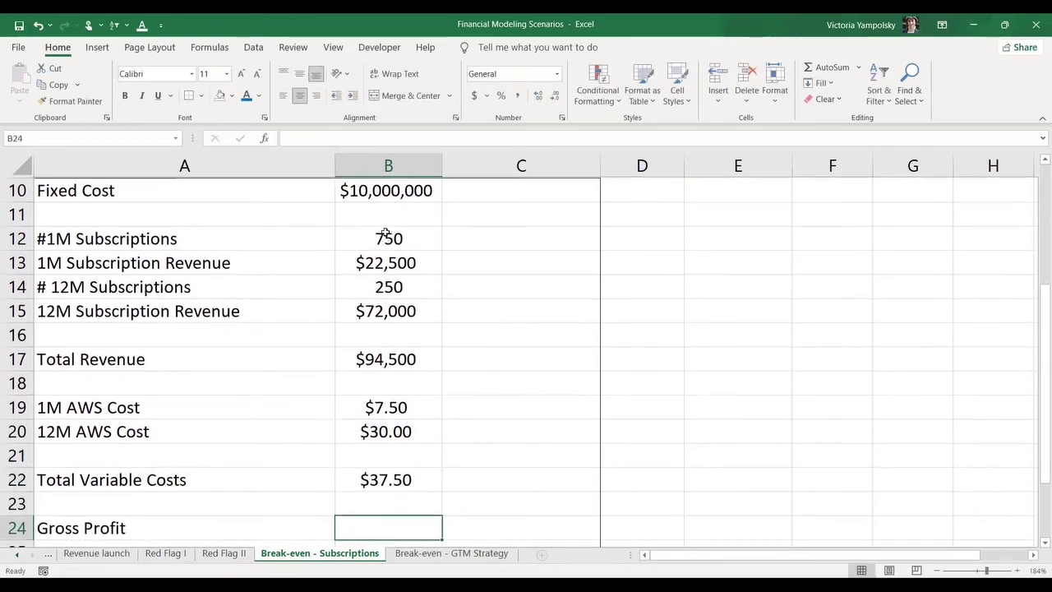
type("=")
key("Up")
key("Up")
key("Up")
key("Up")
key("Up")
key("Up")
key("Up")
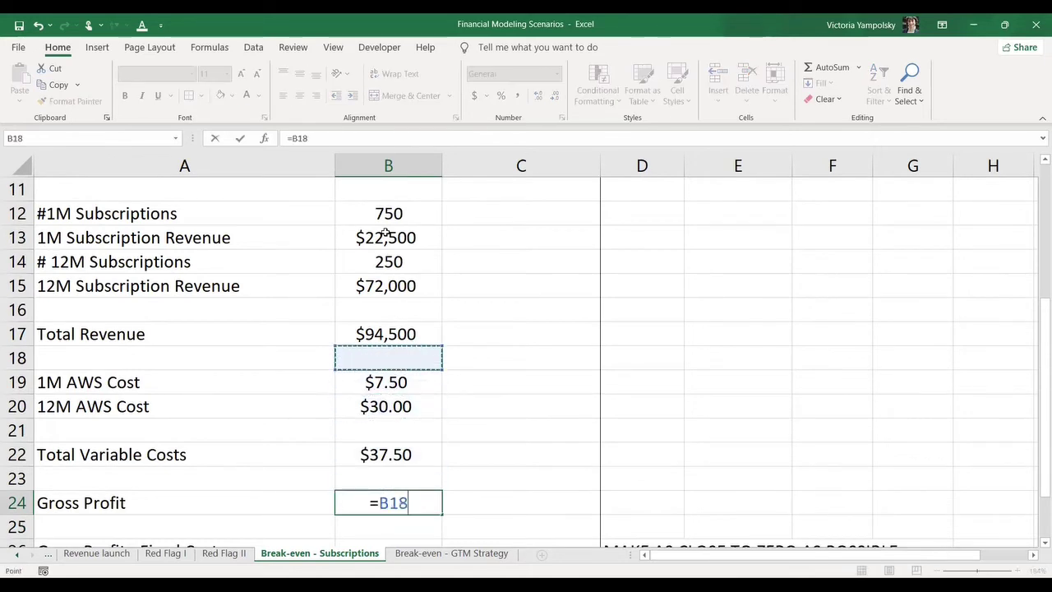
type("-")
key("Up")
key("Up")
key("Return")
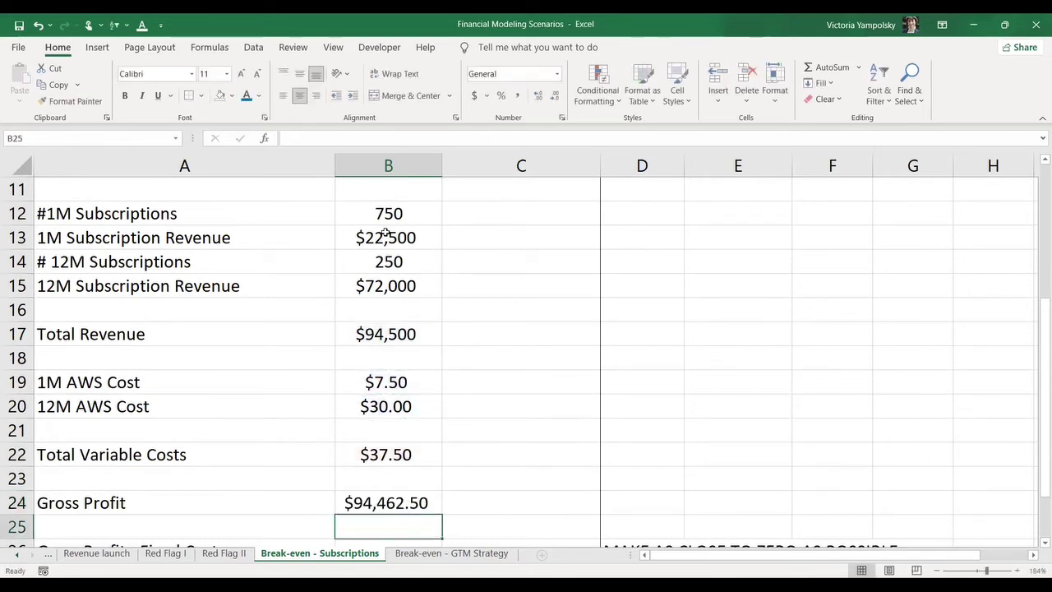
key("Down")
key("Down")
Step: Enter =B24-B10 in B26, giving Gross Profit - Fixed Costs of ($9,905,537.50)
key("Up")
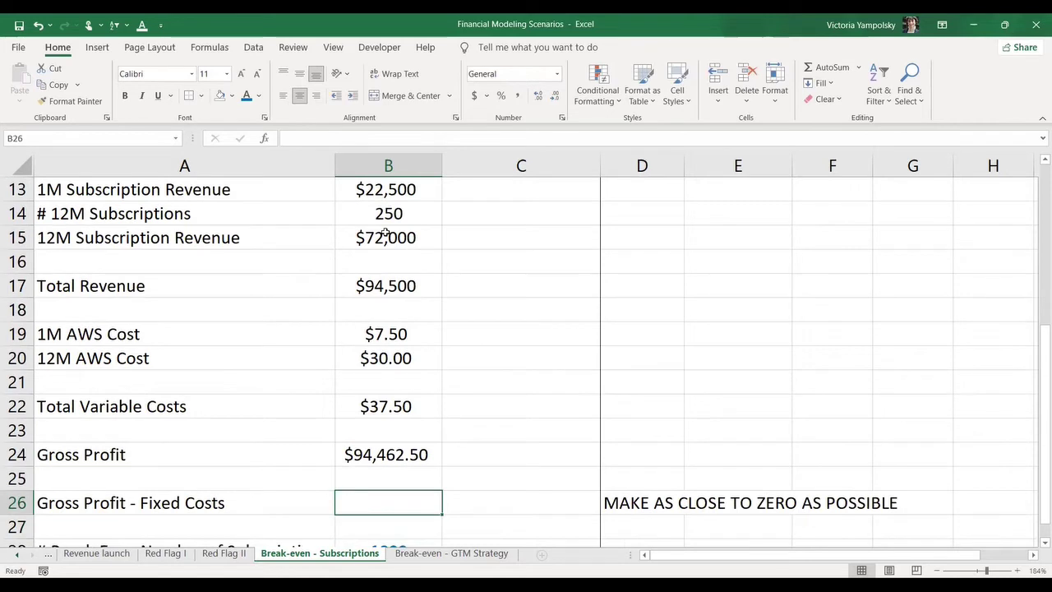
type("=")
key("Up")
key("Up")
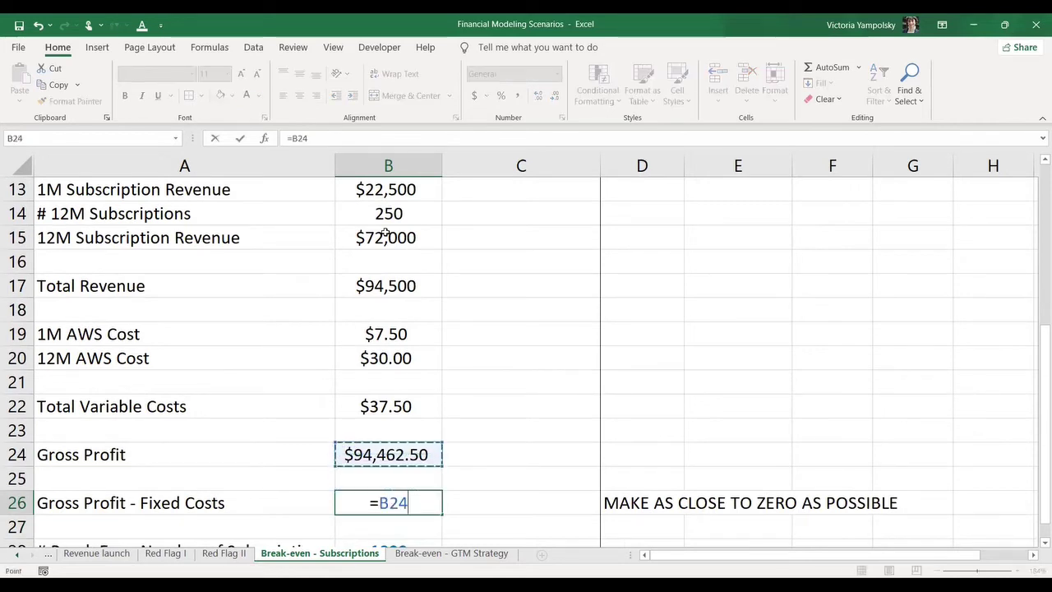
type("-")
key("Up")
key("Up")
key("Up")
key("Up")
key("Up")
key("Up")
key("Up")
key("Up")
key("Up")
key("Up")
key("Up")
key("Up")
key("Up")
key("Up")
key("Up")
key("Up")
key("Up")
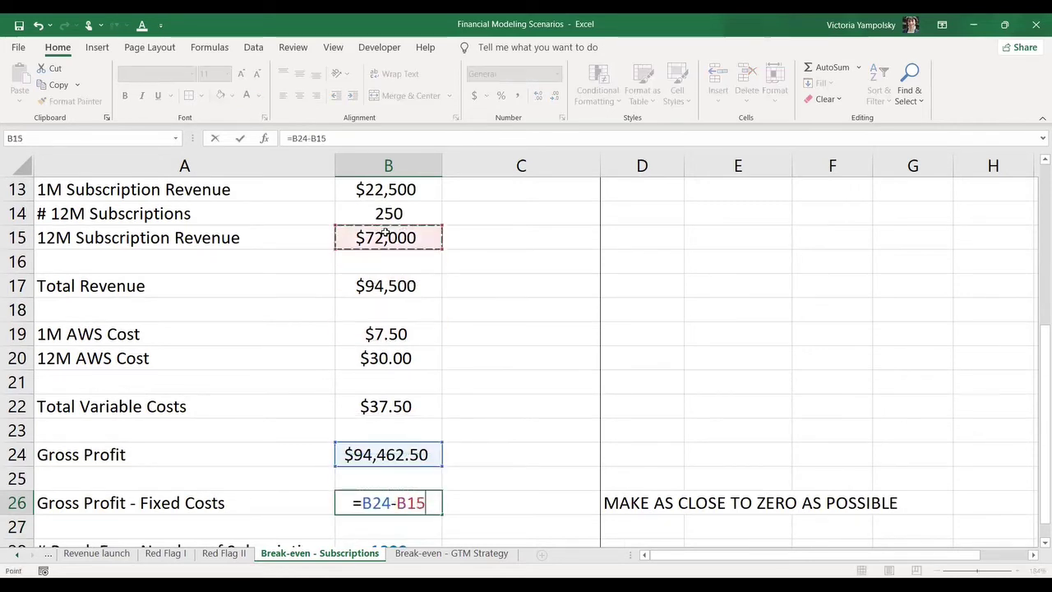
key("Down")
key("Return")
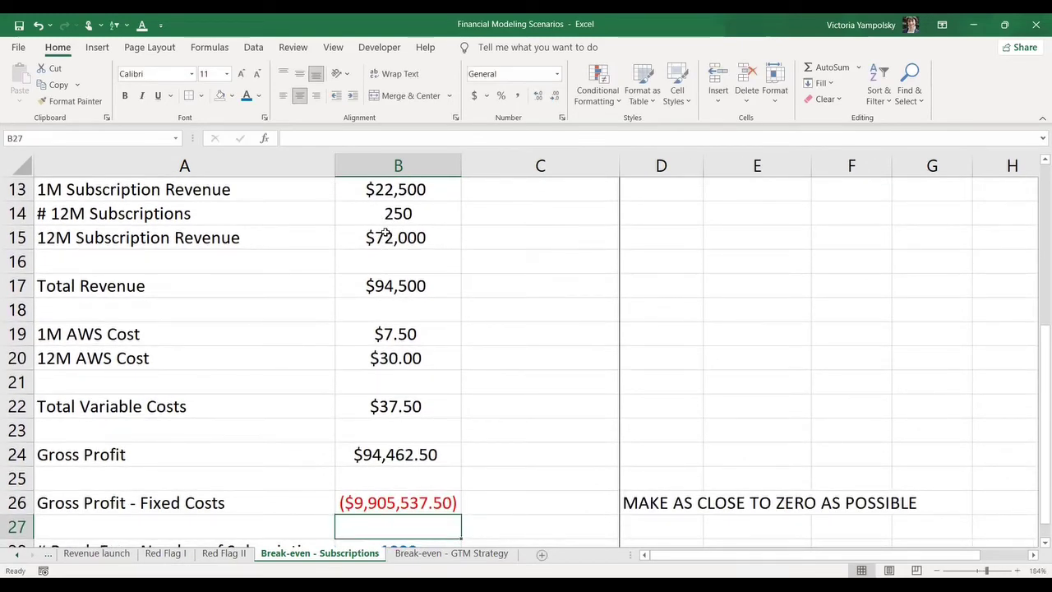
key("Down")
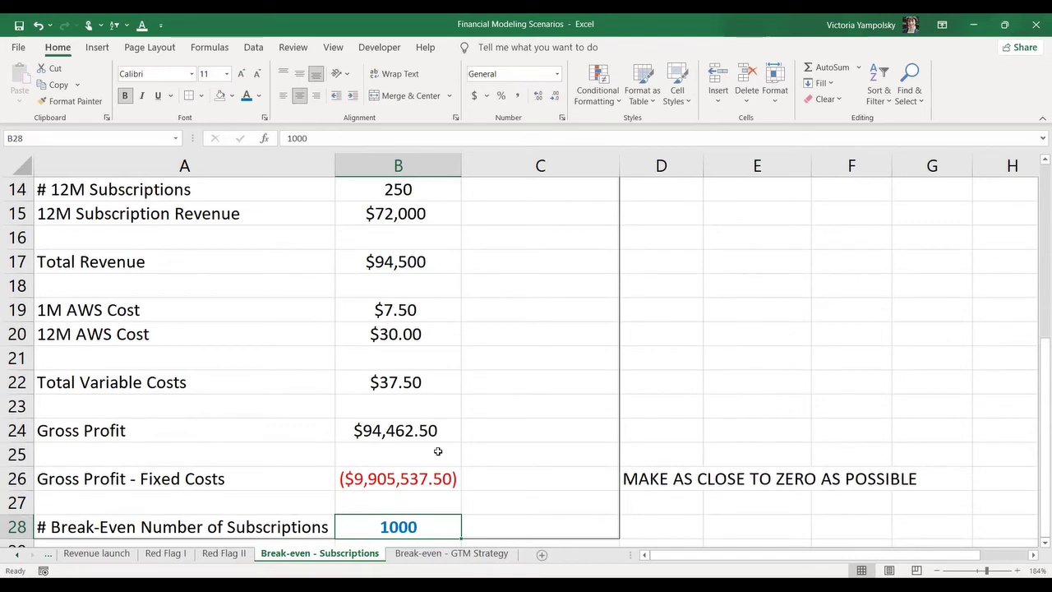
Step: Check the Gross Profit - Fixed Costs formula, then try 150000, 100000 and 80000 subscriptions in B28
left_click(370, 482)
left_click(383, 528)
type("150000")
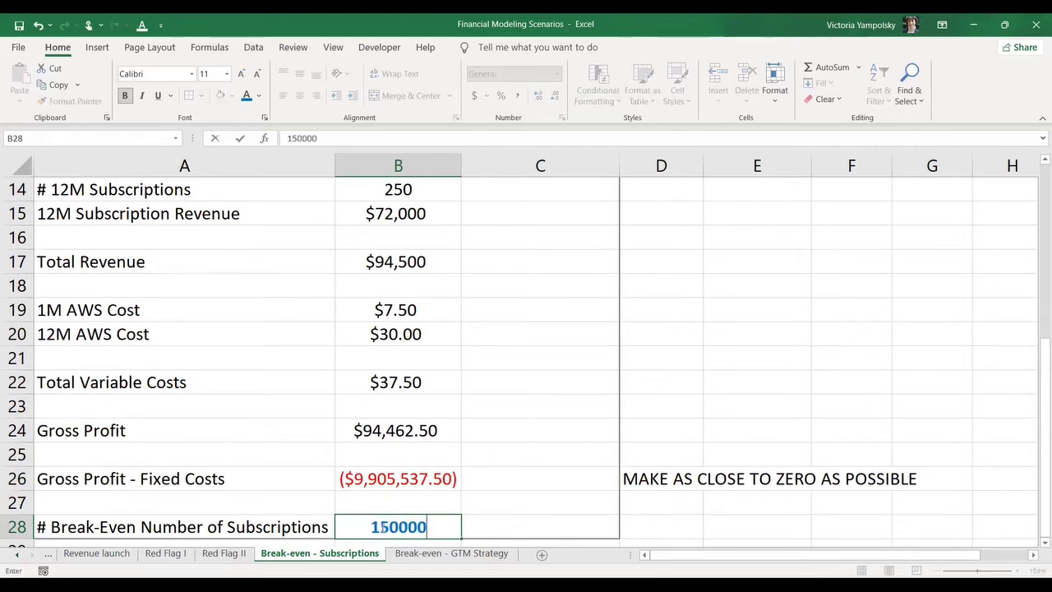
key("Return")
key("Up")
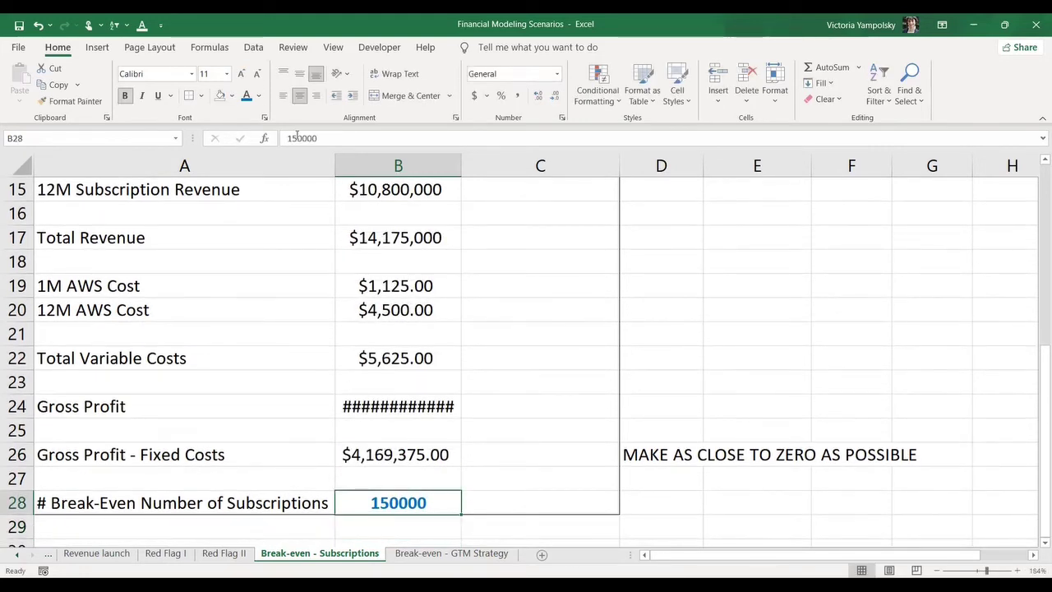
left_click(298, 140)
key("ctrl+Return")
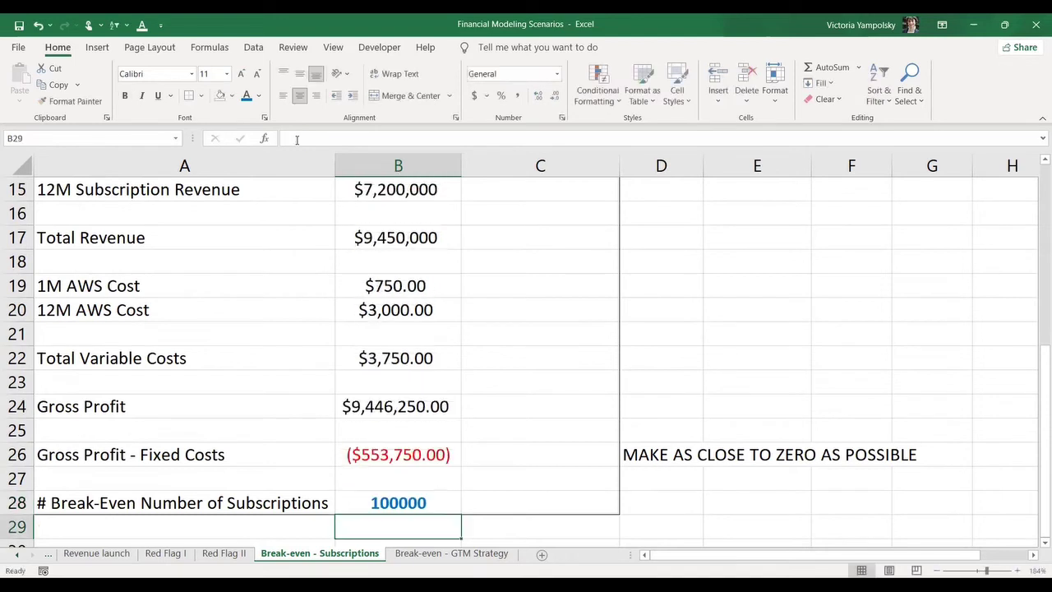
left_click(297, 140)
key("BackSpace")
key("BackSpace")
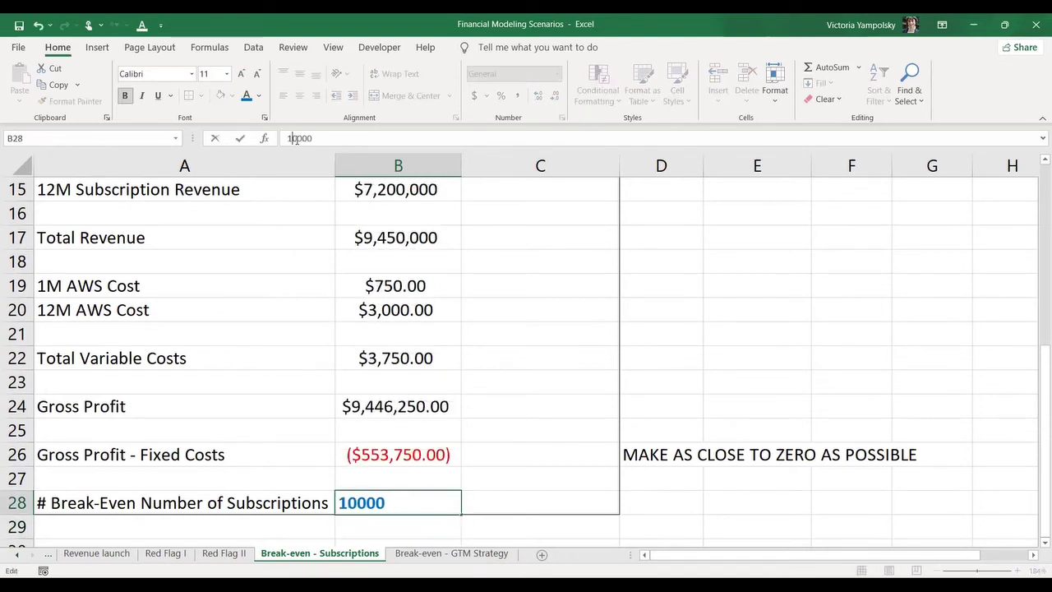
key("ctrl+Return")
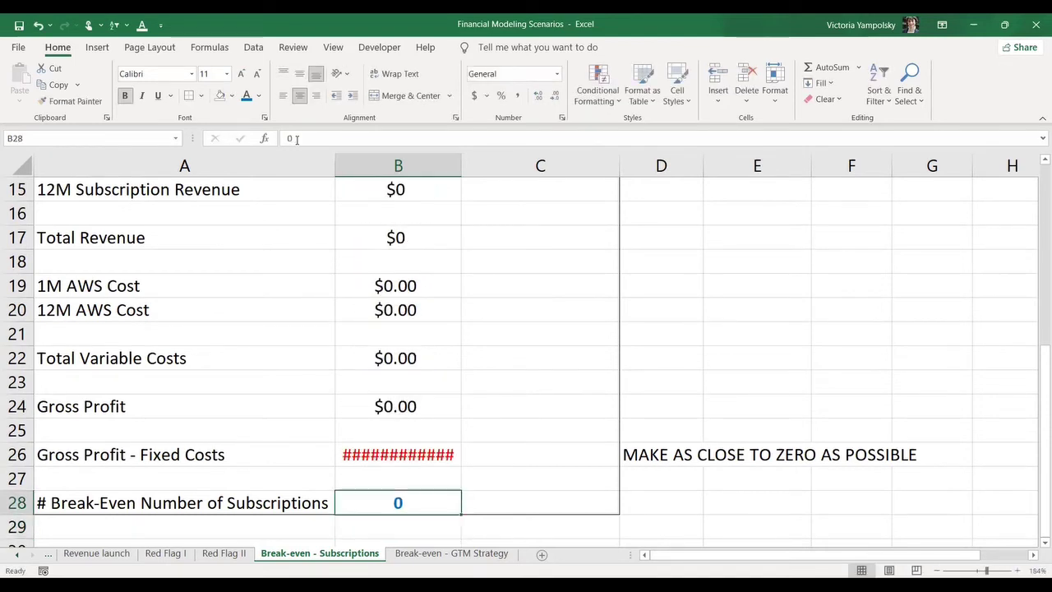
type("80000")
key("ctrl+Return")
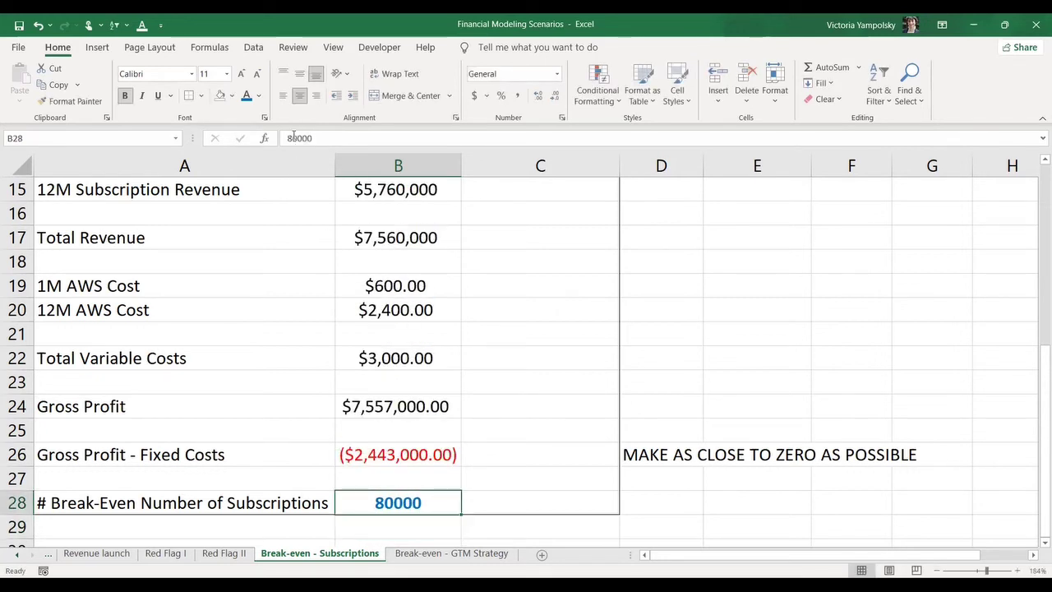
Step: Try 85000 and then 90000 subscriptions in B28
left_click(291, 138)
key("Delete")
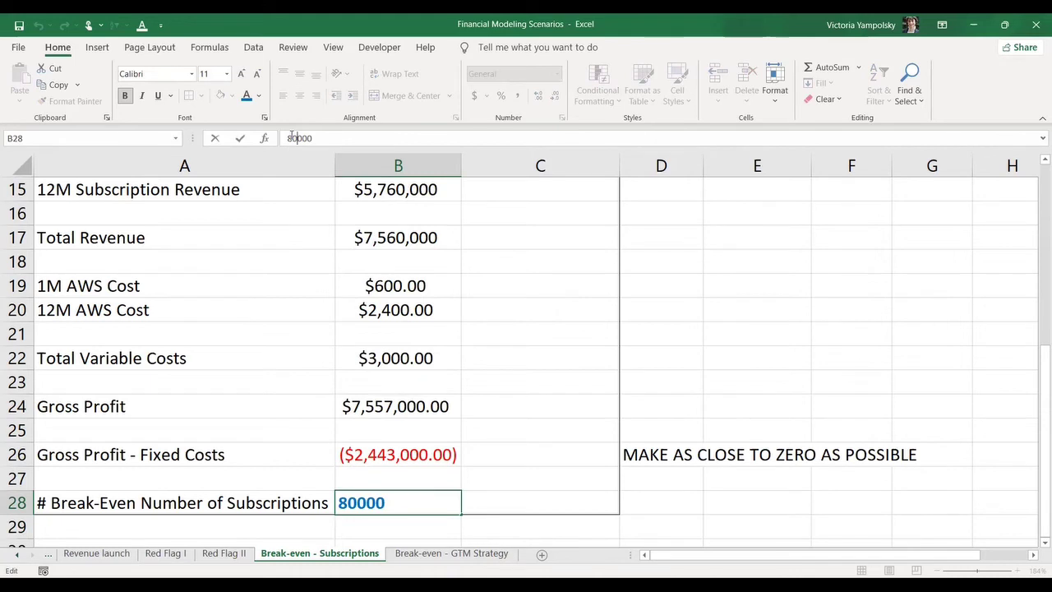
type("5")
key("ctrl+Return")
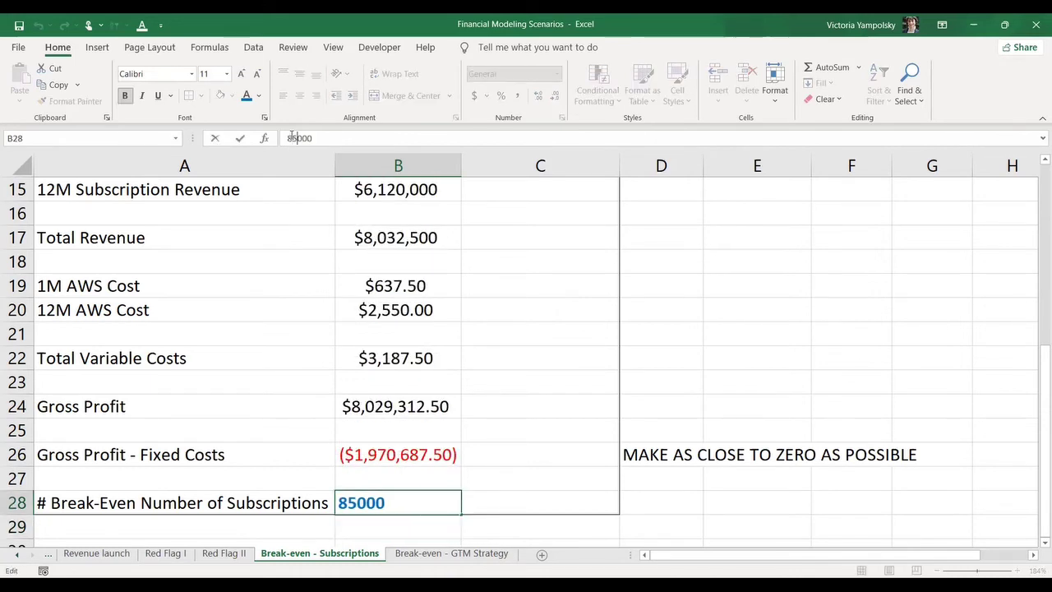
key("BackSpace")
key("BackSpace")
type("90")
key("ctrl+Return")
Step: Try 10000, 100000 and 110000 subscriptions in B28 to bracket break-even
left_click(291, 138)
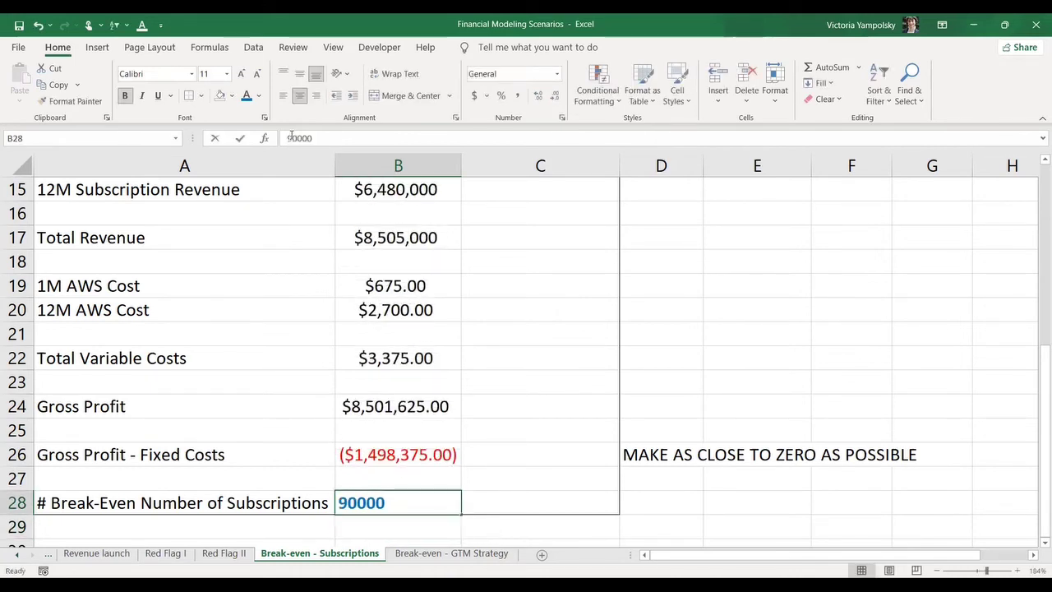
key("BackSpace")
key("Delete")
type("10")
key("ctrl+Return")
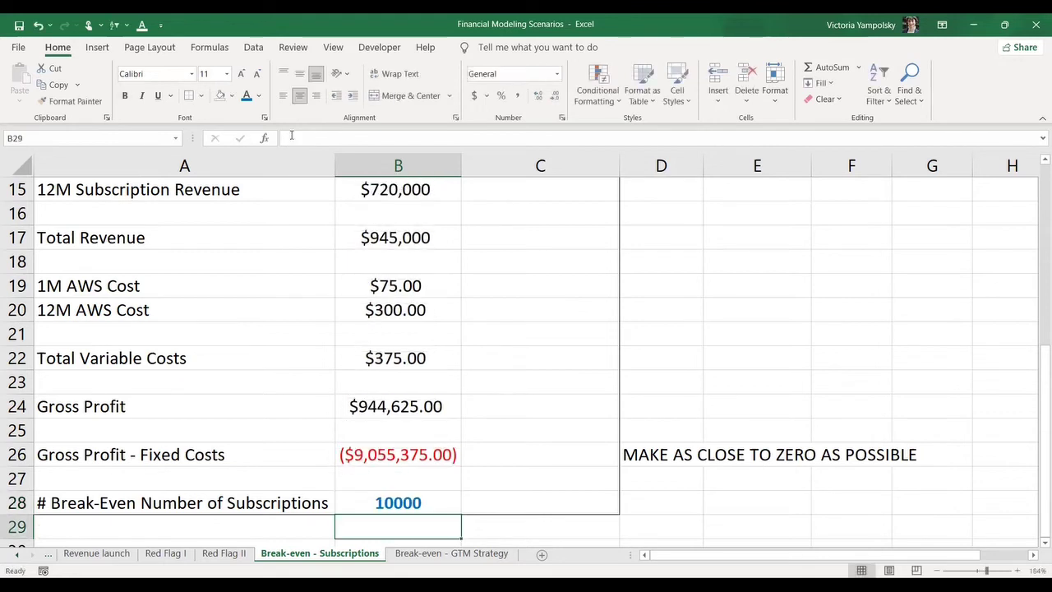
left_click(291, 137)
type("0")
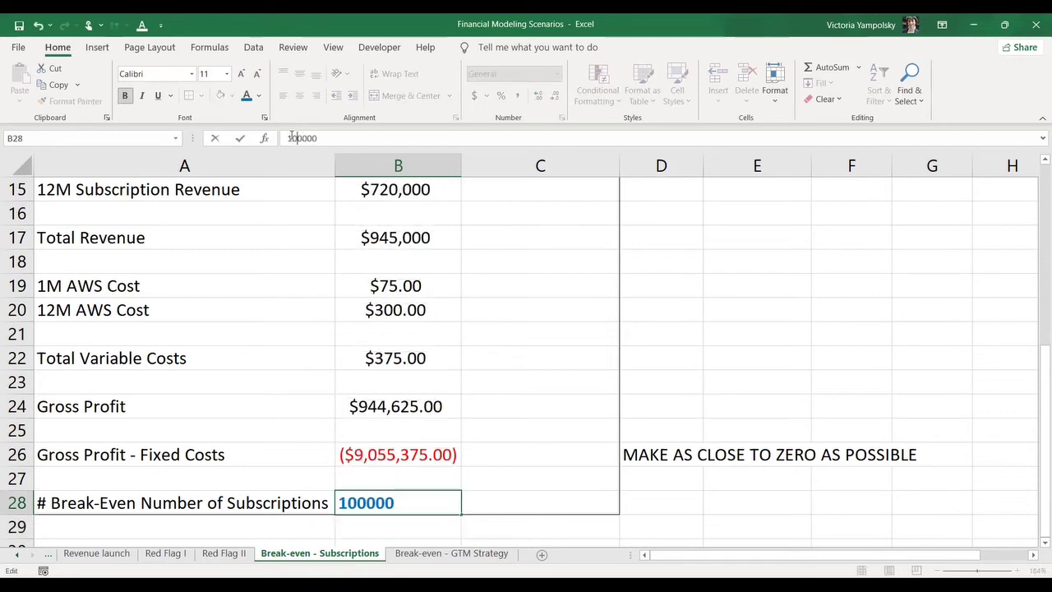
key("ctrl+Return")
left_click(291, 137)
key("Delete")
type("1")
key("ctrl+Return")
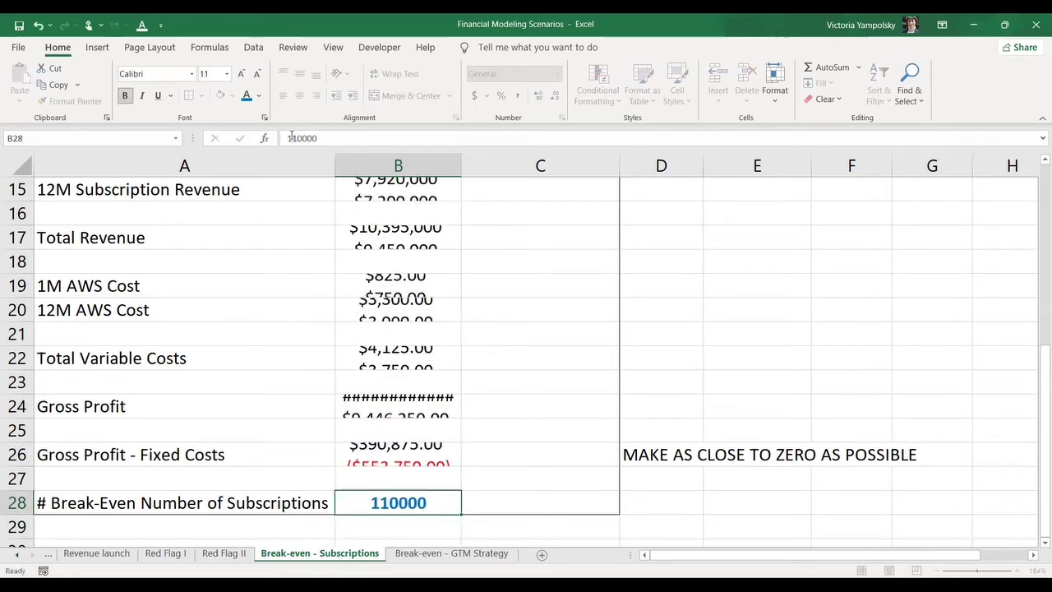
Step: Narrow the count to 105000 and then 106000 subscriptions in B28
left_click(291, 137)
key("Delete")
key("Delete")
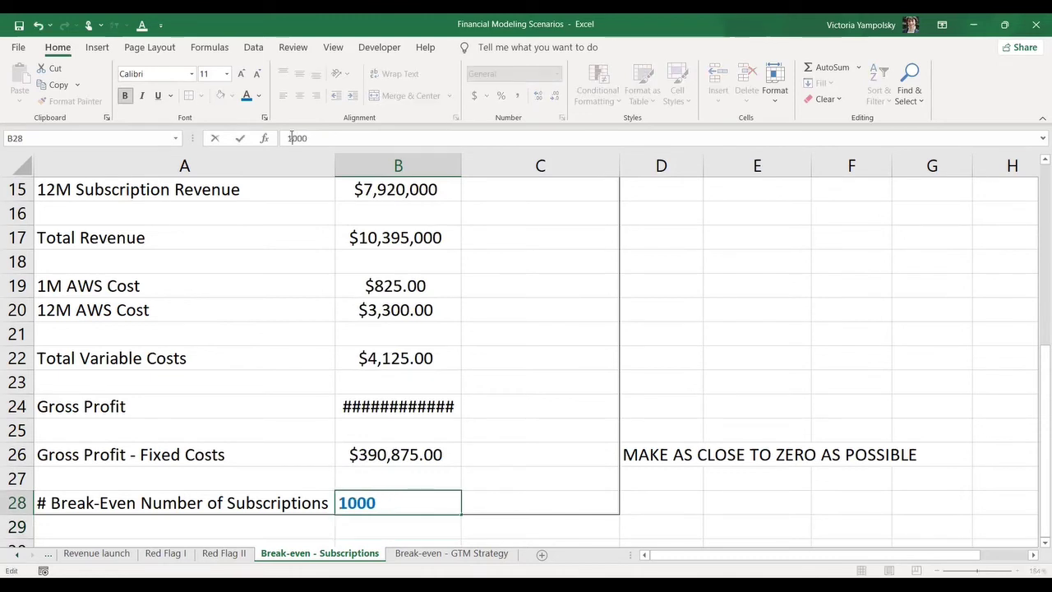
type("05")
key("ctrl+Return")
left_click(292, 137)
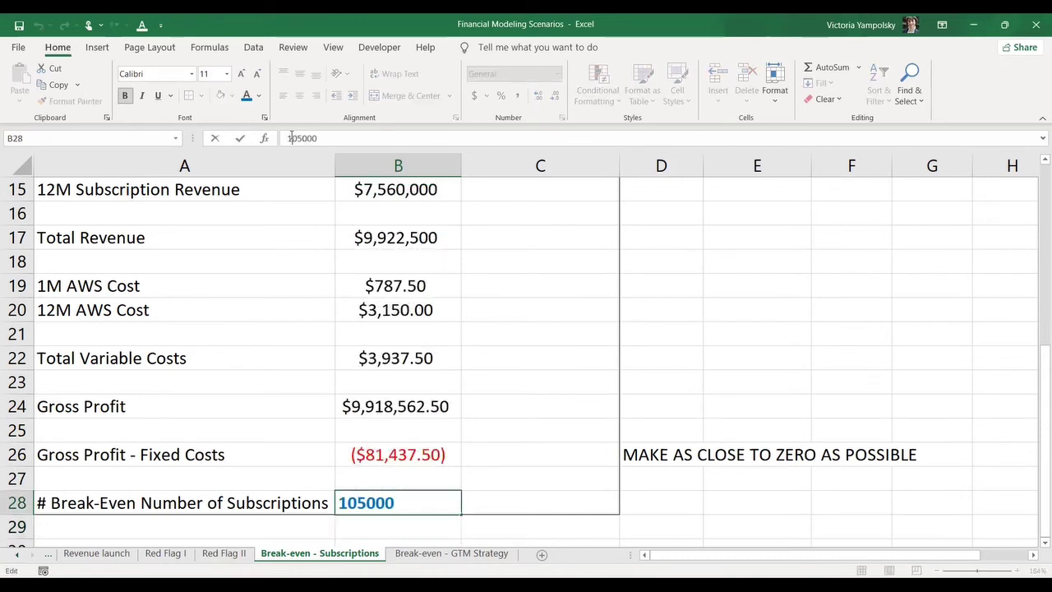
key("Delete")
key("Delete")
type("06")
key("ctrl+Return")
left_click(292, 137)
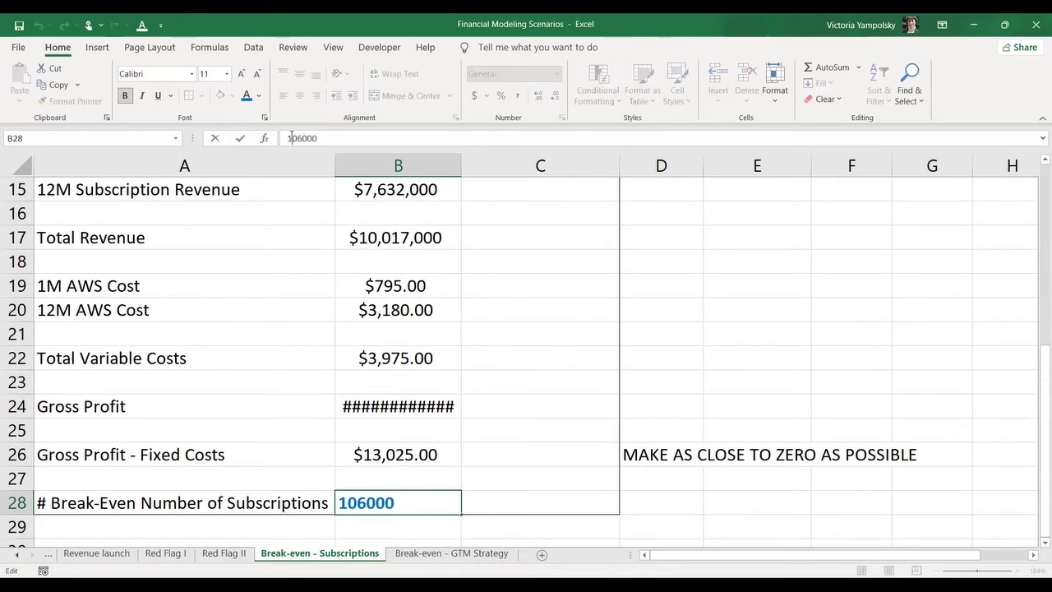
Step: Try 105800, 105850 and 105860 subscriptions in B28
key("Delete")
key("Delete")
key("Delete")
key("Delete")
key("Delete")
type("05800")
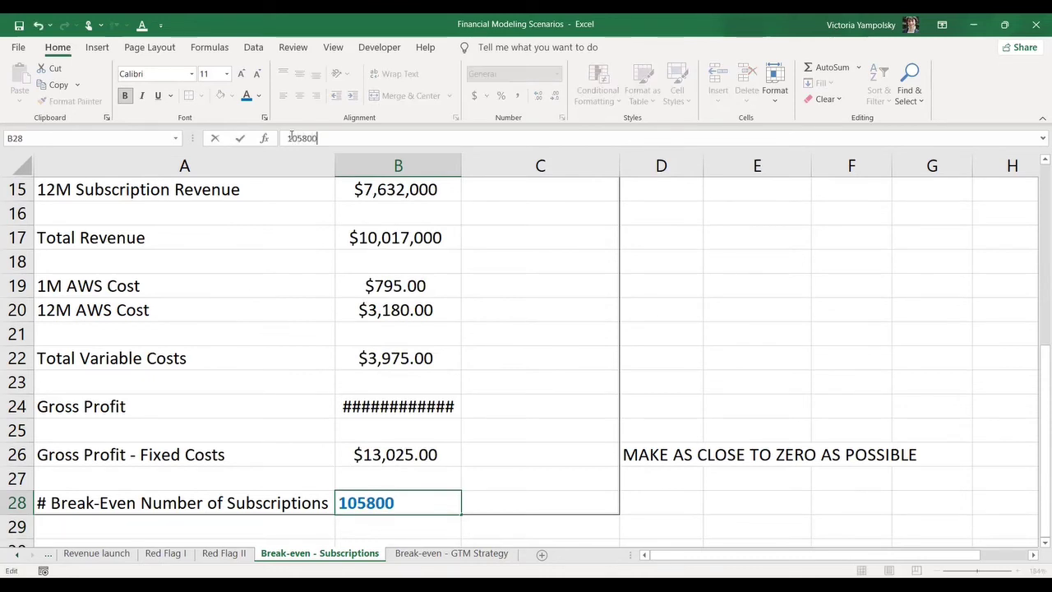
key("Return")
key("Up")
key("F2")
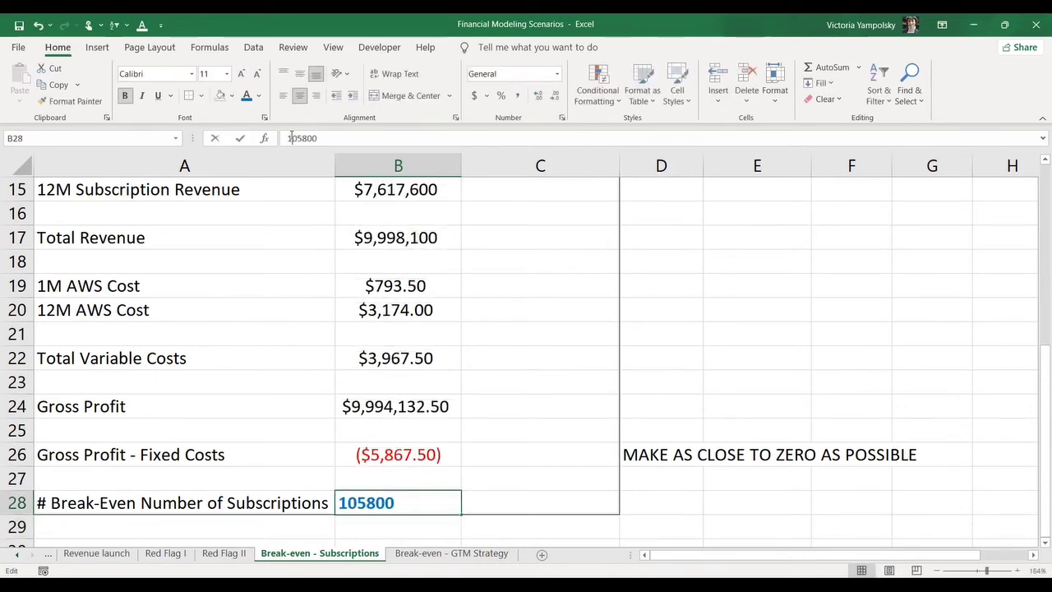
key("BackSpace")
type("5")
key("ctrl+Return")
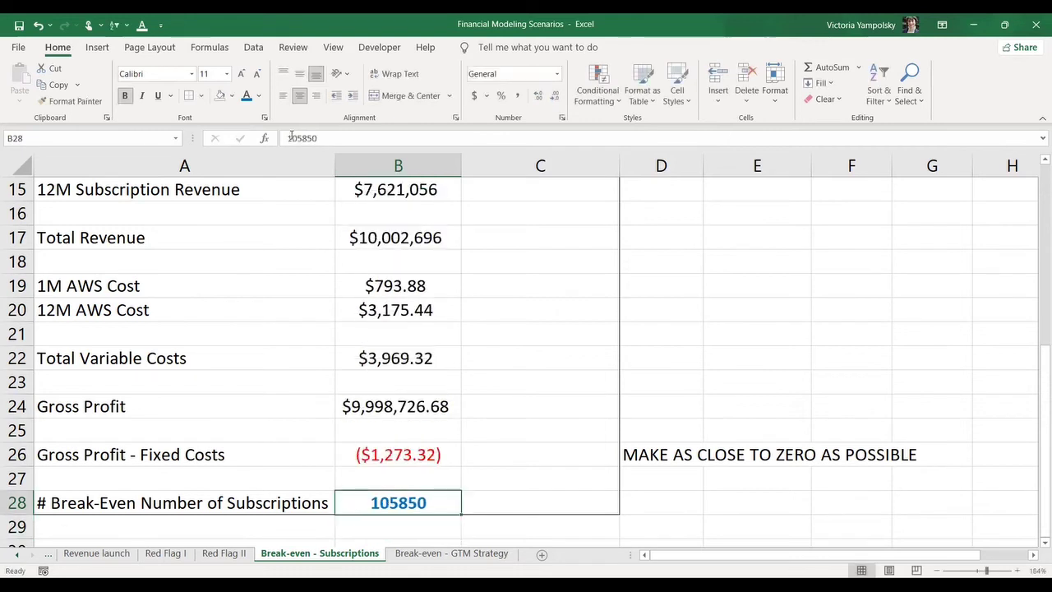
left_click(292, 137)
key("BackSpace")
type("6")
key("BackSpace")
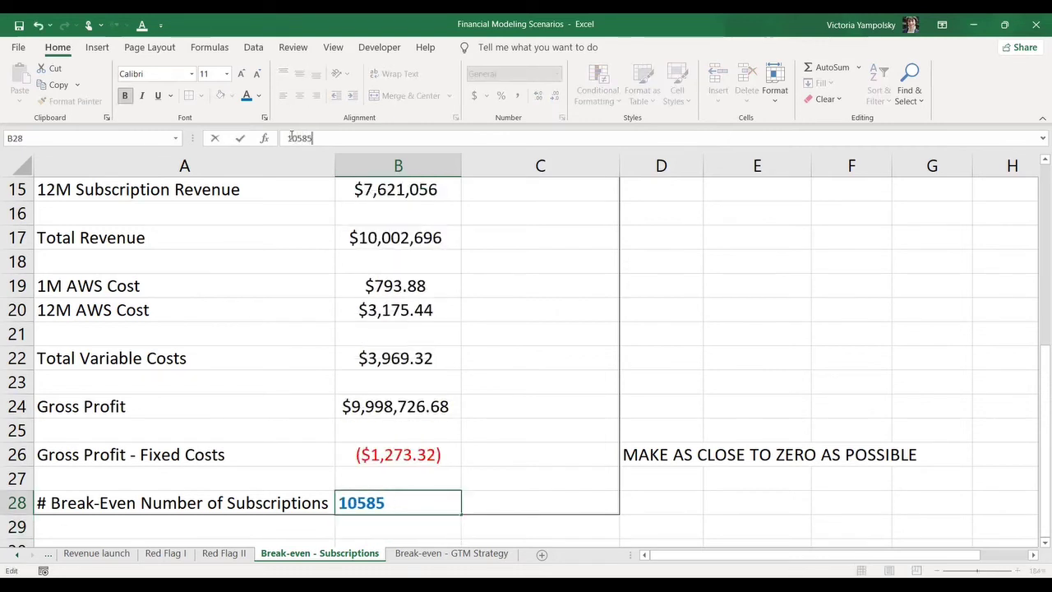
type("6")
key("BackSpace")
key("BackSpace")
type("60")
key("Return")
Step: Step B28 through 105861, 105862 and 105863 subscriptions
key("Up")
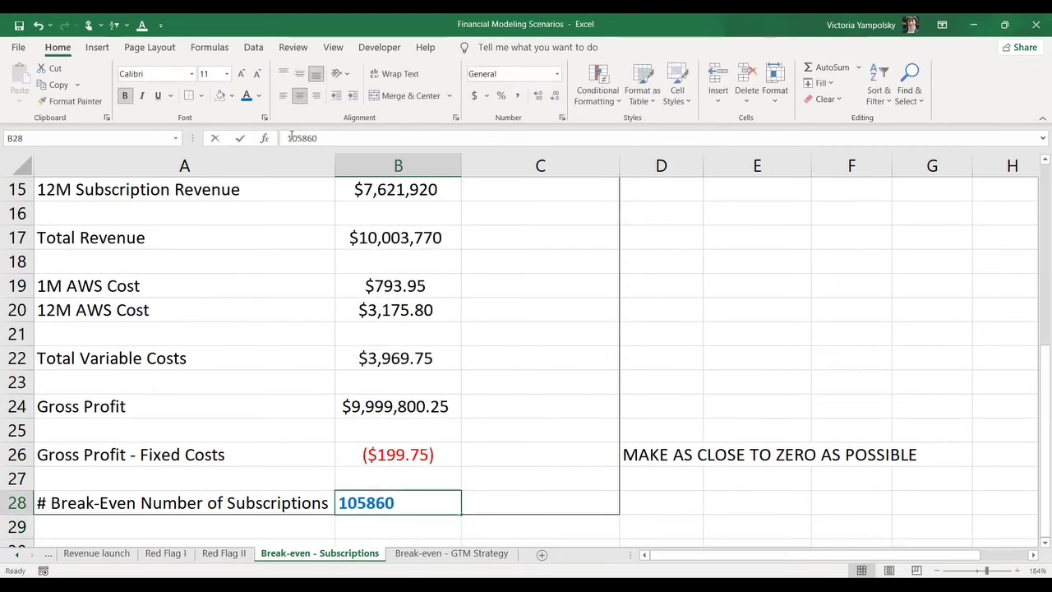
left_click(292, 137)
key("BackSpace")
type("1")
key("Return")
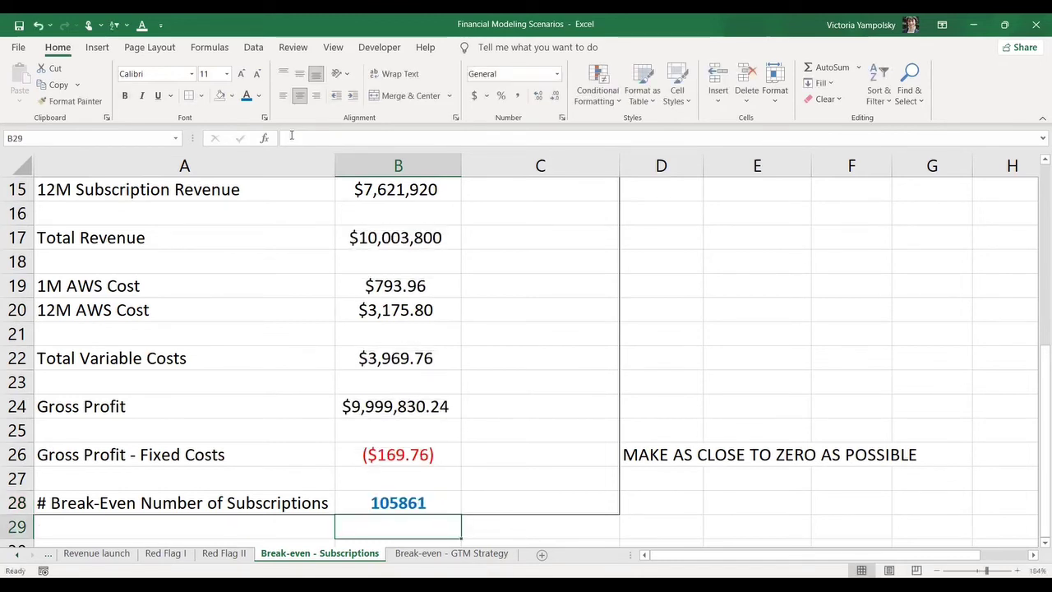
key("Up")
left_click(292, 138)
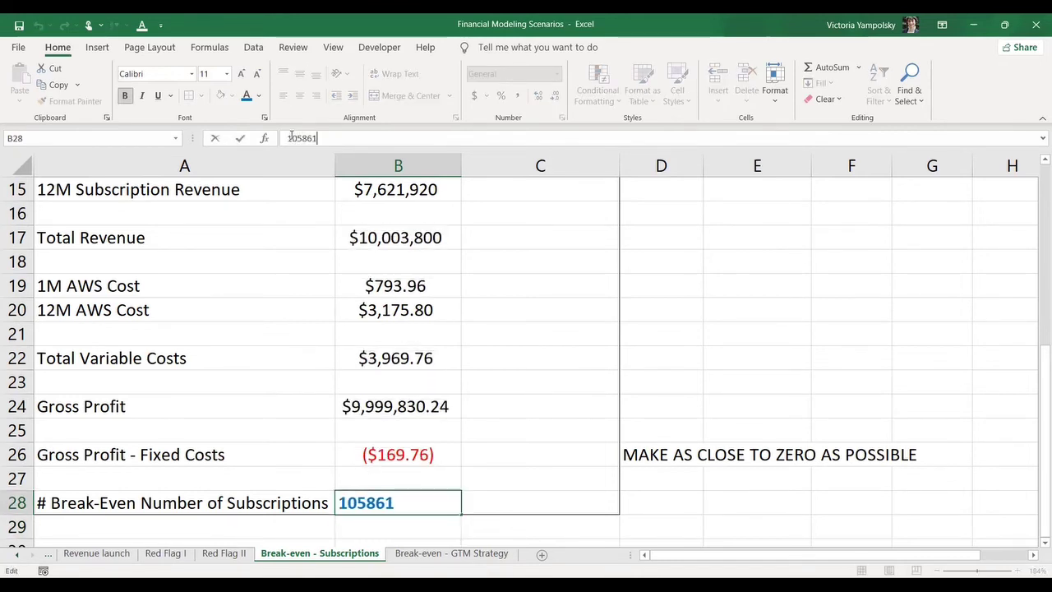
key("BackSpace")
type("2")
key("Return")
key("Up")
left_click(292, 137)
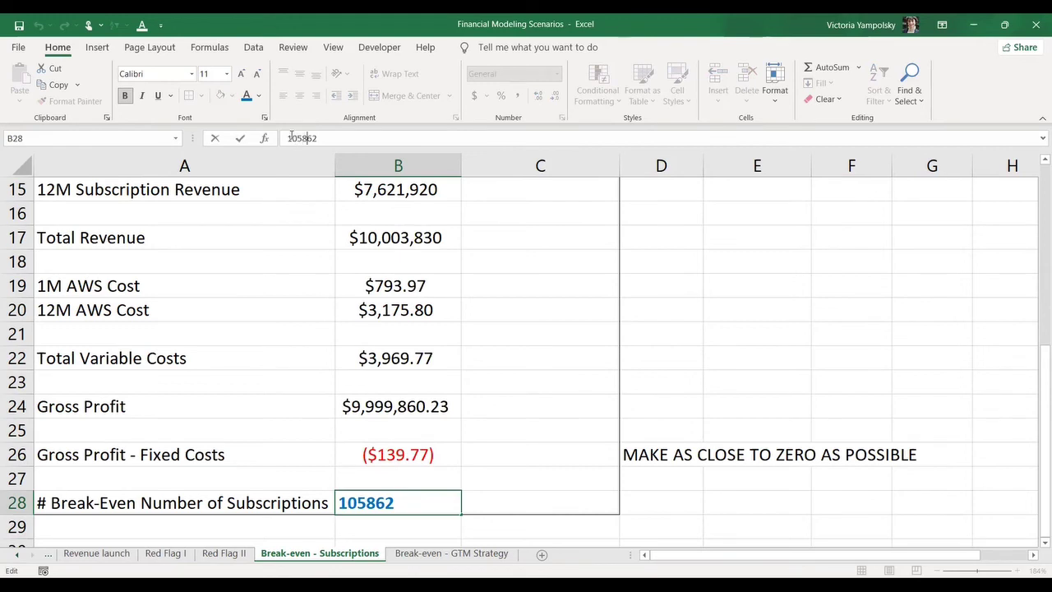
key("BackSpace")
type("3")
key("Return")
Step: Try 105866, 105865 and 105864 subscriptions in B28
key("Up")
left_click(291, 137)
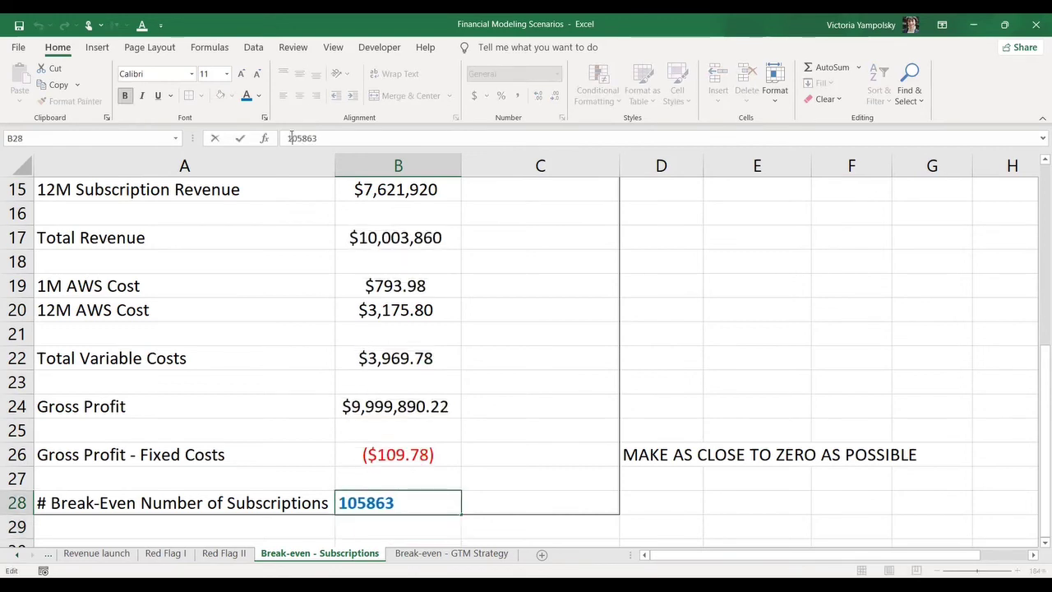
key("BackSpace")
type("6")
key("Return")
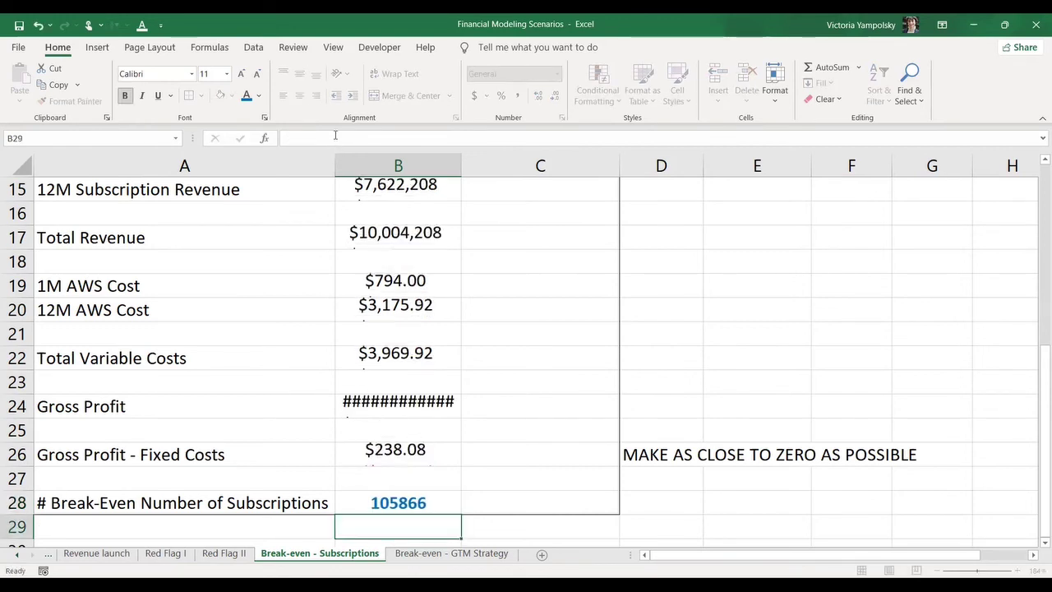
key("Up")
left_click(336, 137)
key("BackSpace")
type("5")
key("Return")
key("Up")
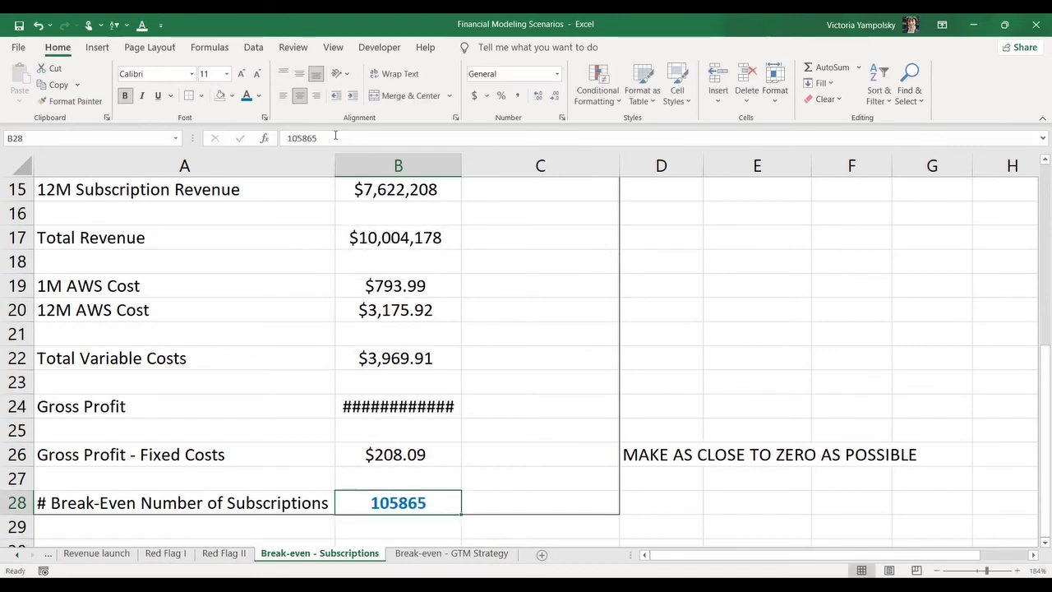
left_click(336, 137)
key("BackSpace")
type("4")
key("Return")
Step: Compare 105863, settle B28 on 105864, and check B26's formula =B24-B10
key("Up")
left_click(335, 138)
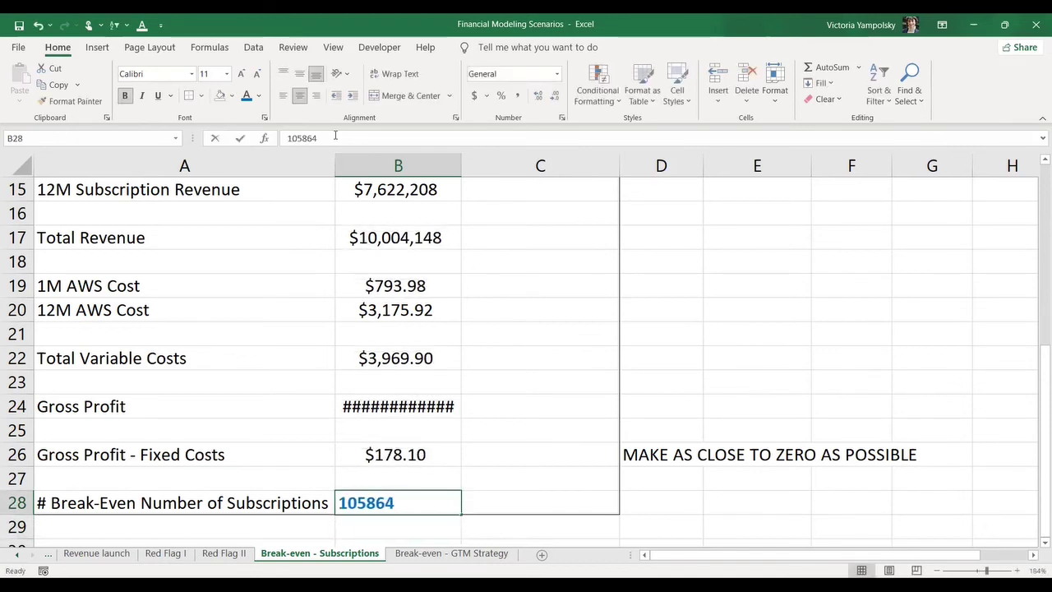
key("BackSpace")
type("3")
key("Return")
key("Up")
left_click(335, 138)
key("BackSpace")
type("4")
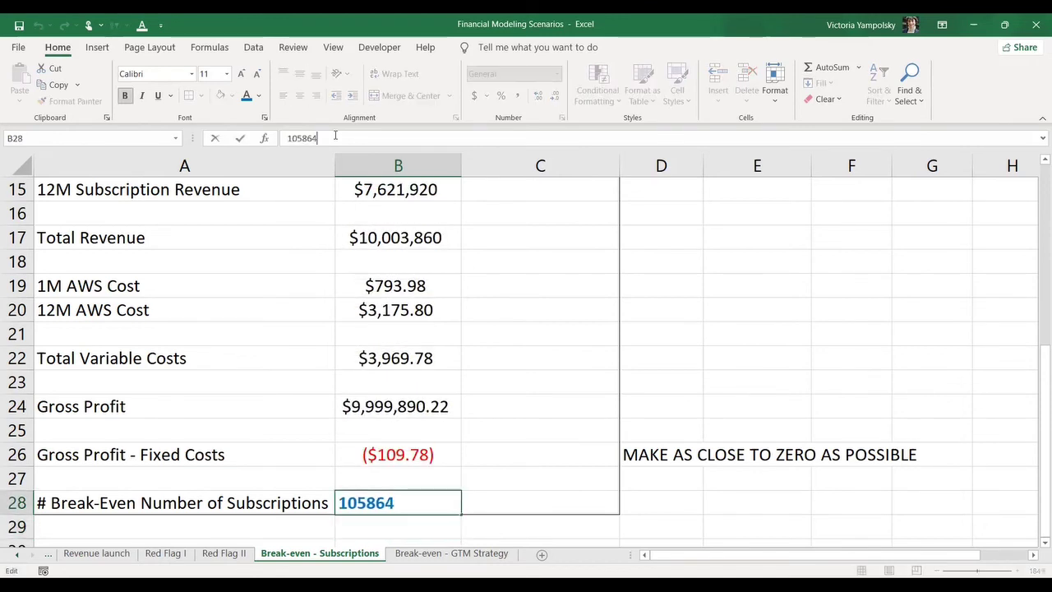
key("Return")
key("Up")
key("Up")
key("Up")
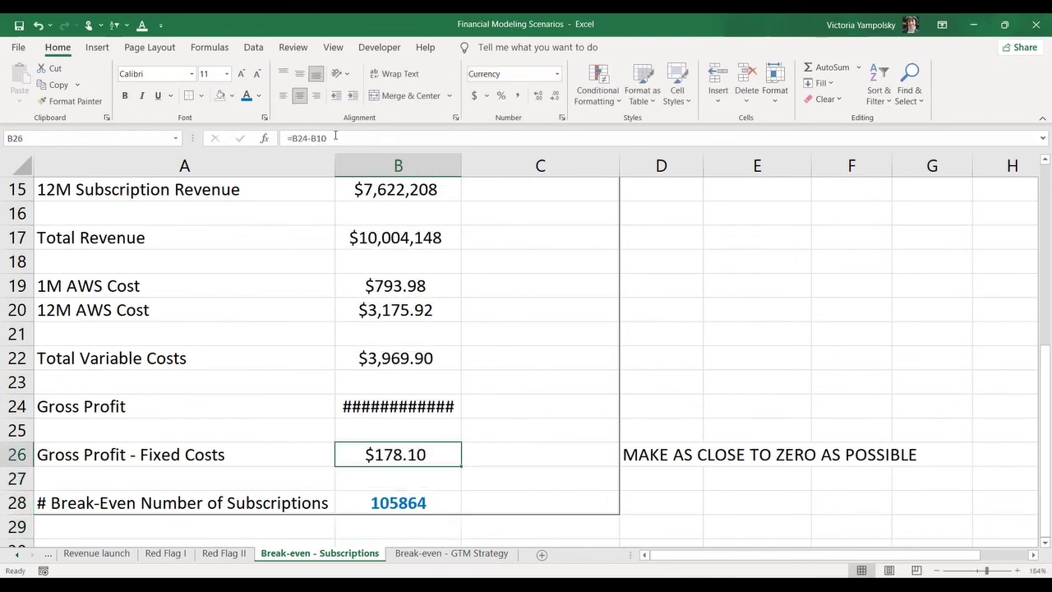
key("Down")
key("Down")
key("Down")
key("Up")
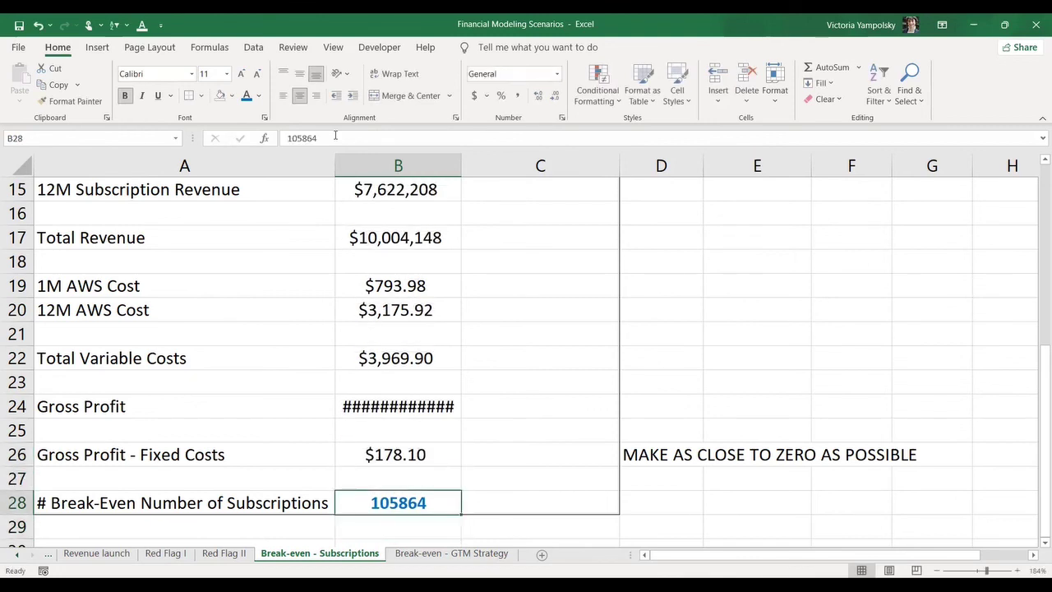